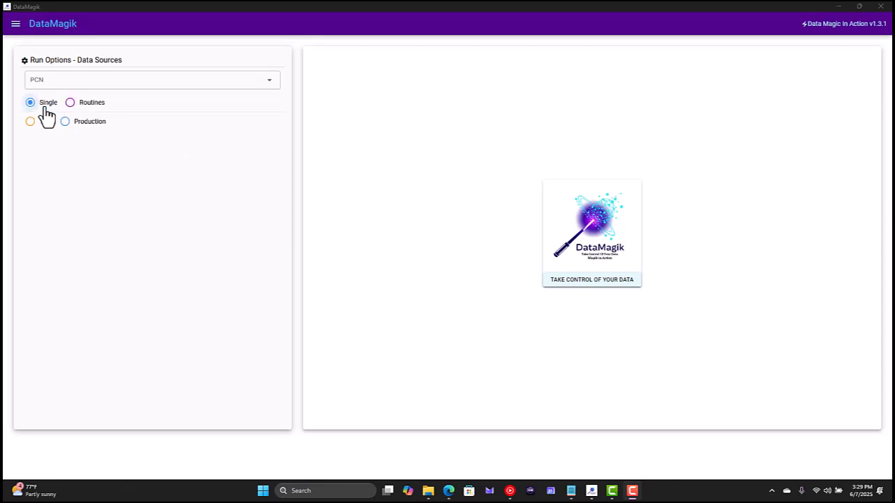
Choose RevolutionGroup as the PCN and Part_And_Attributes_Add_Update (Part) as the data source
{"action": "left_click", "coordinate": [133, 79]}
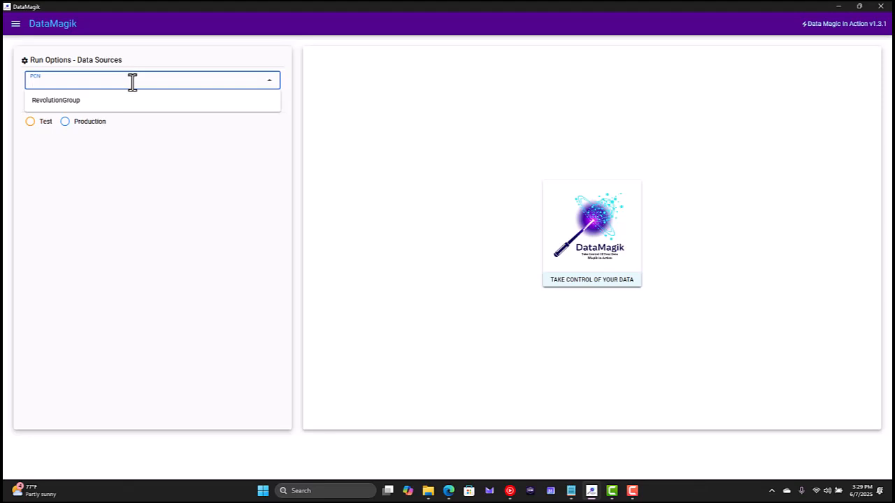
{"action": "left_click", "coordinate": [85, 109]}
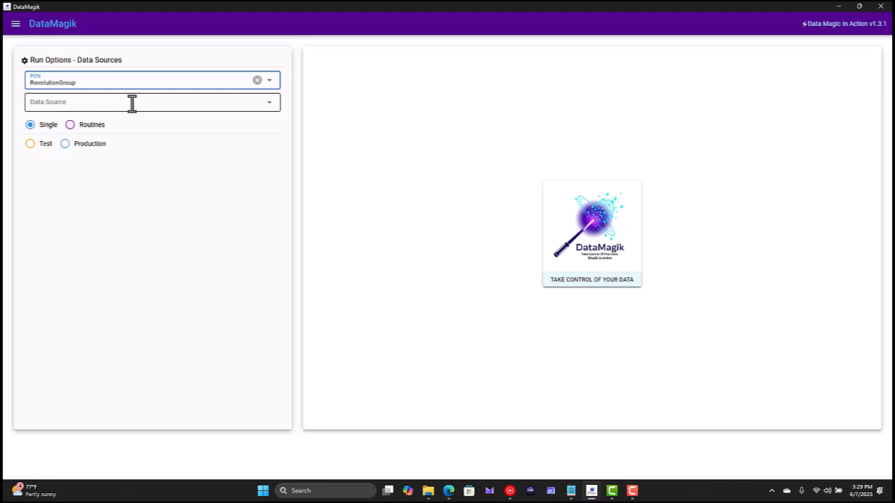
{"action": "left_click", "coordinate": [132, 103]}
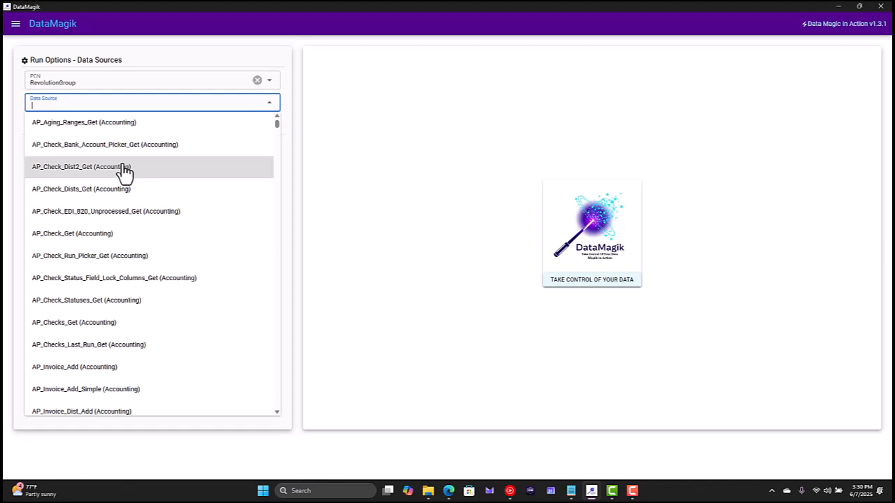
{"action": "type", "text": "part_and"}
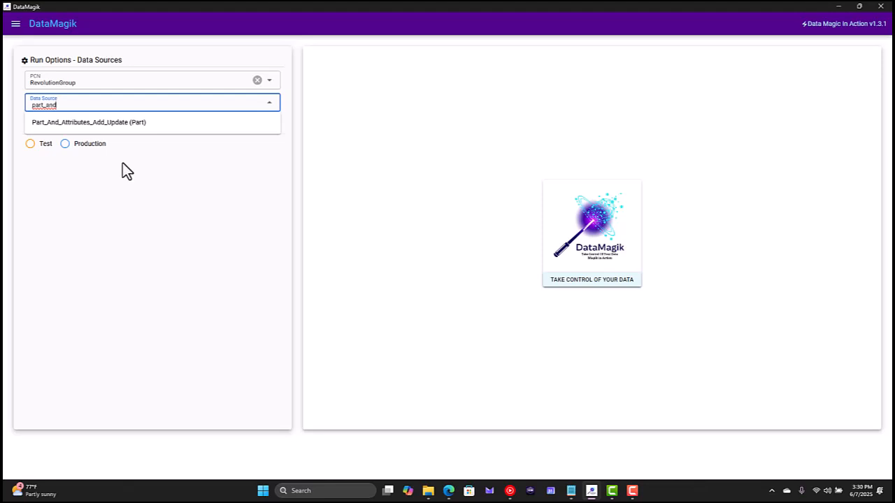
{"action": "left_click", "coordinate": [134, 124]}
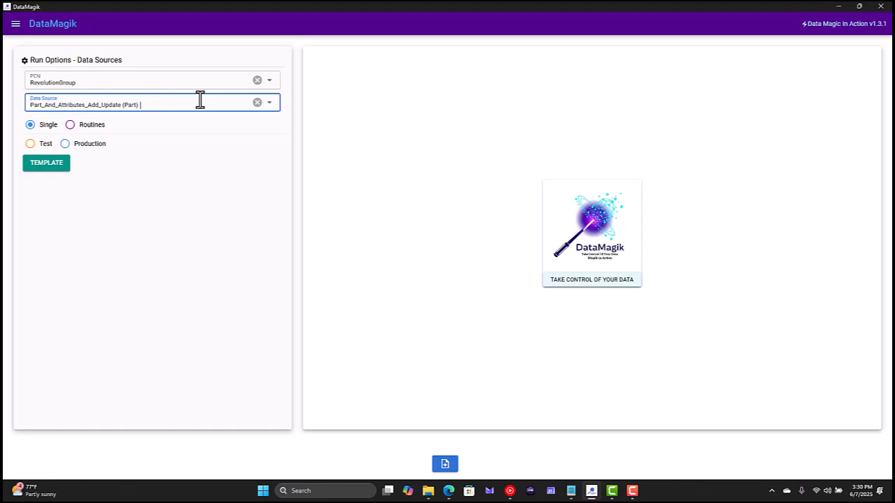
Generate the template for the chosen data source and look through its columns
{"action": "left_click", "coordinate": [47, 168]}
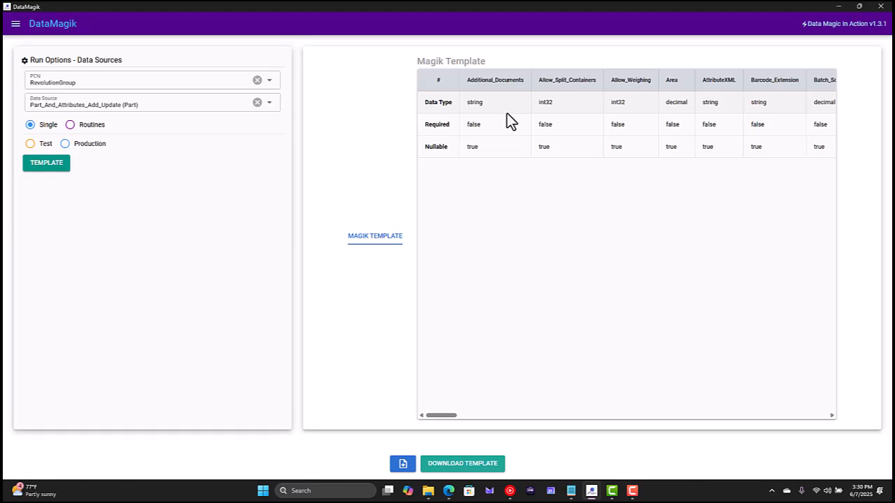
{"action": "scroll", "coordinate": [507, 114], "scroll_direction": "right", "scroll_amount": 3}
{"action": "scroll", "coordinate": [507, 113], "scroll_direction": "left", "scroll_amount": 3}
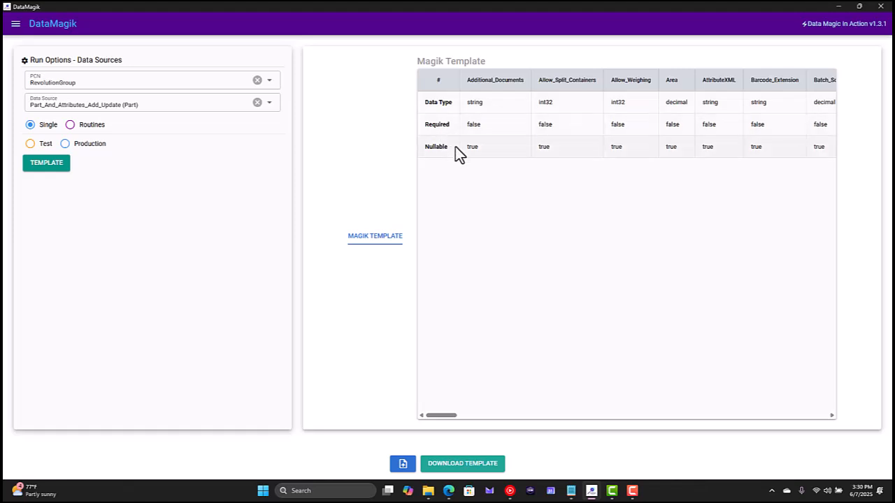
Download the template to the Desktop as an Excel file, adding "template" to the end of the suggested file name
{"action": "left_click", "coordinate": [461, 469]}
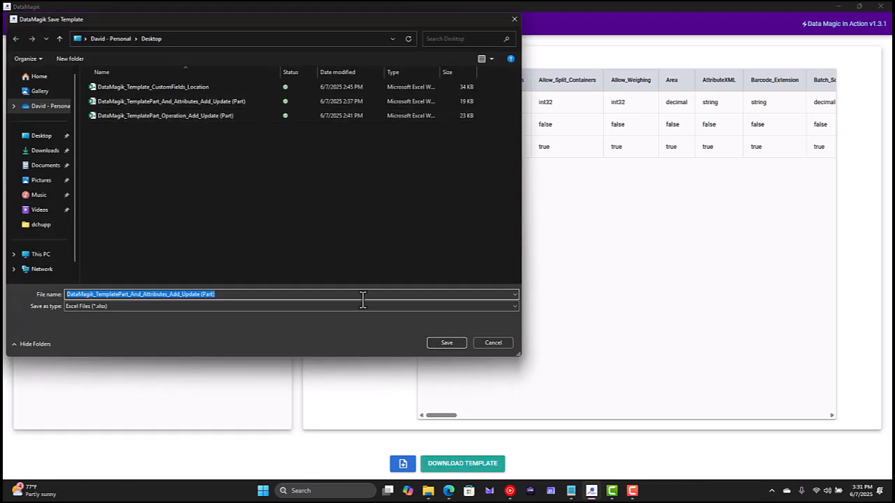
{"action": "left_click", "coordinate": [272, 295]}
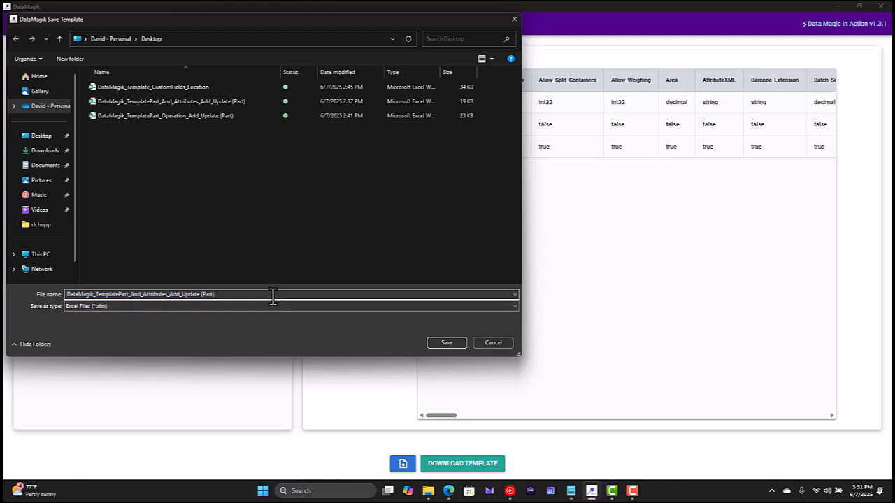
{"action": "type", "text": "template"}
{"action": "key", "text": "Return"}
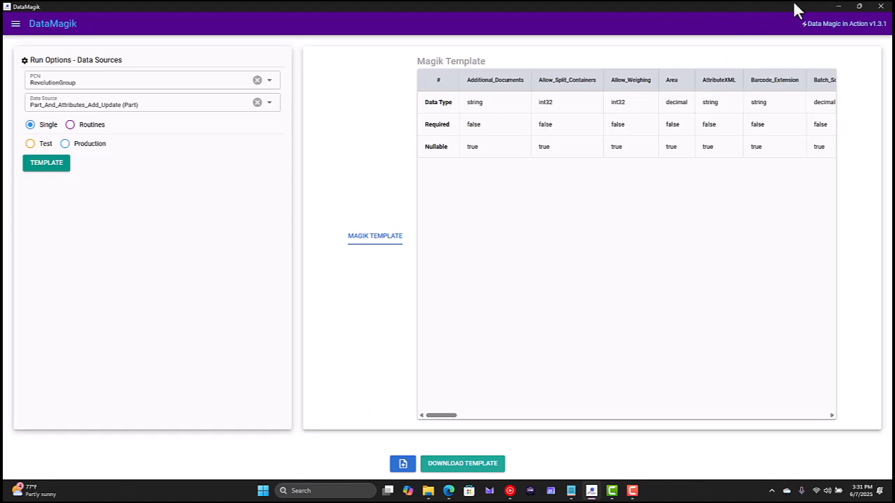
Minimise DataMagik and open the downloaded template workbook from the desktop in a maximised Excel window
{"action": "left_click", "coordinate": [841, 6]}
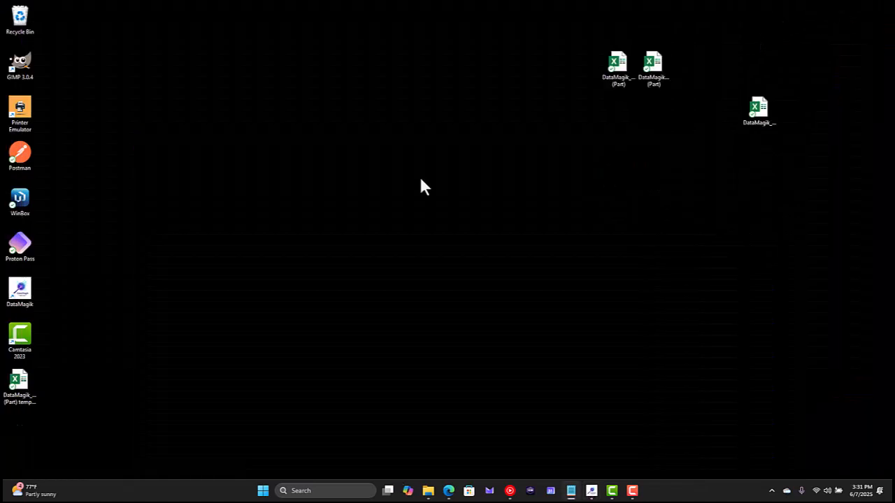
{"action": "left_click", "coordinate": [21, 396]}
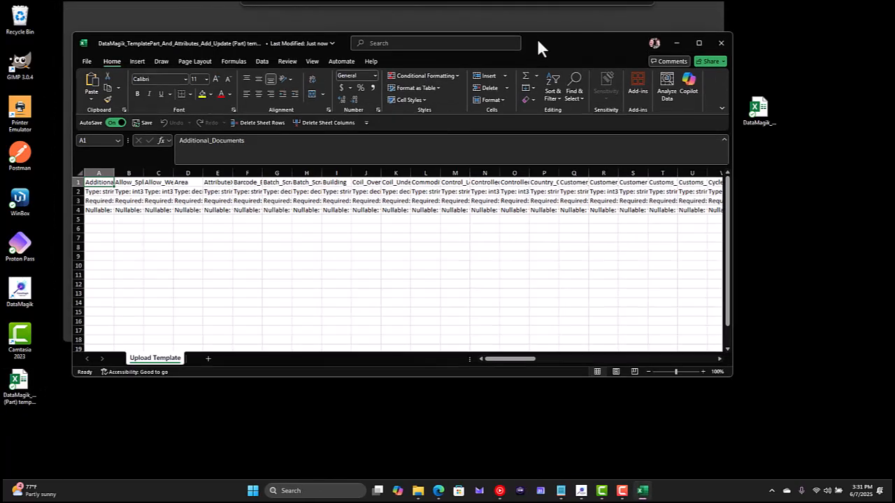
{"action": "double_click", "coordinate": [536, 36]}
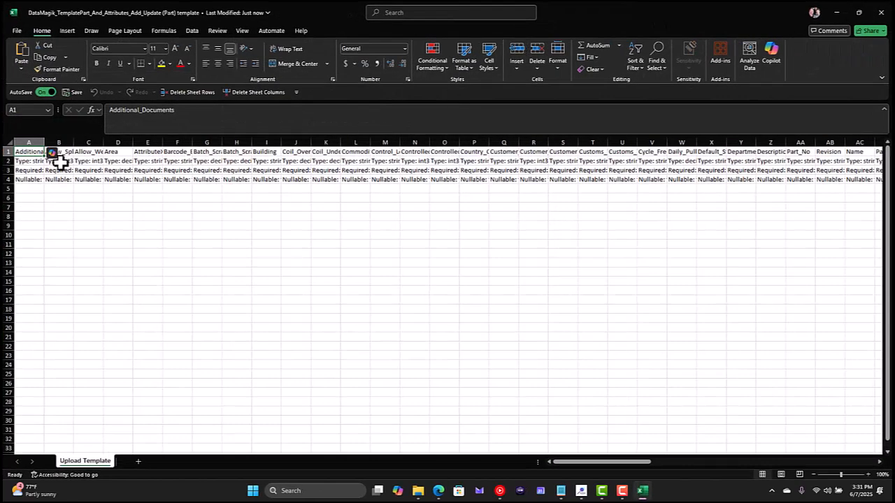
Autofit the width of all columns in the Upload Template sheet and enlarge the sheet for reading
{"action": "left_click", "coordinate": [8, 142]}
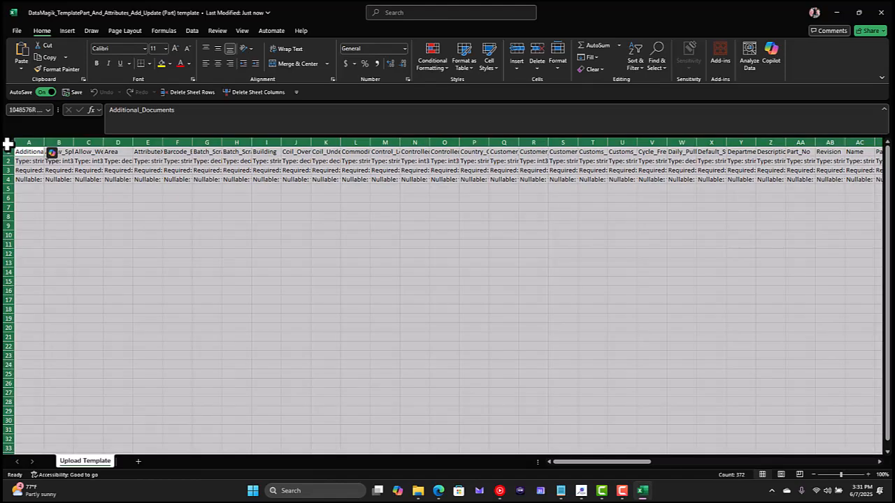
{"action": "double_click", "coordinate": [44, 141]}
{"action": "left_click", "coordinate": [70, 180]}
{"action": "scroll", "coordinate": [63, 190], "scroll_direction": "up", "scroll_amount": 3}
{"action": "scroll", "coordinate": [77, 190], "scroll_direction": "up", "scroll_amount": 6}
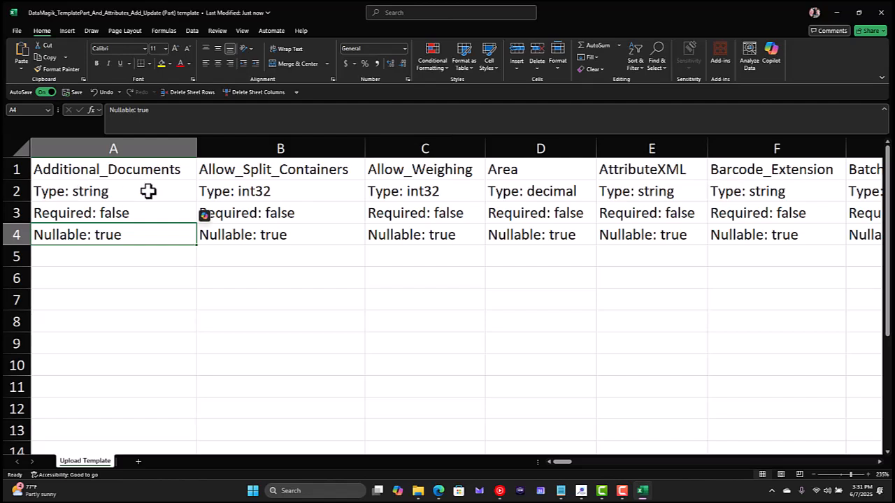
Examine the Additional_Documents column's header, data type, required and nullable entries
{"action": "left_click", "coordinate": [180, 169]}
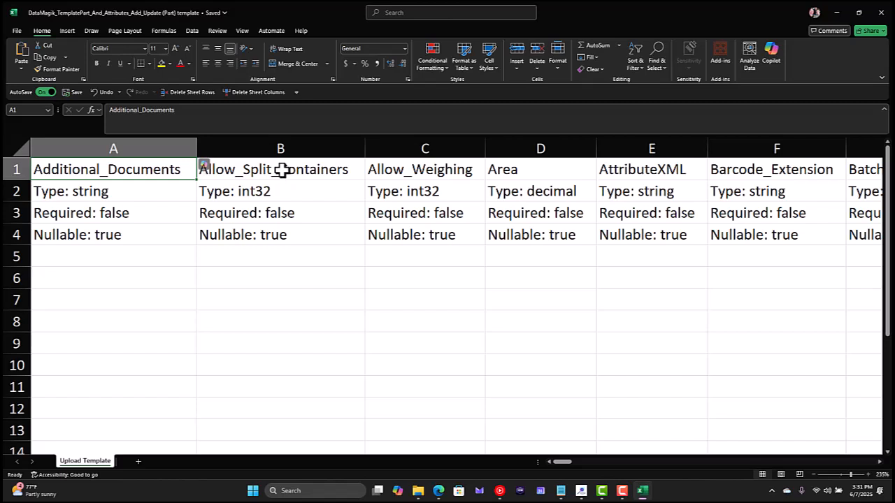
{"action": "left_click", "coordinate": [123, 194]}
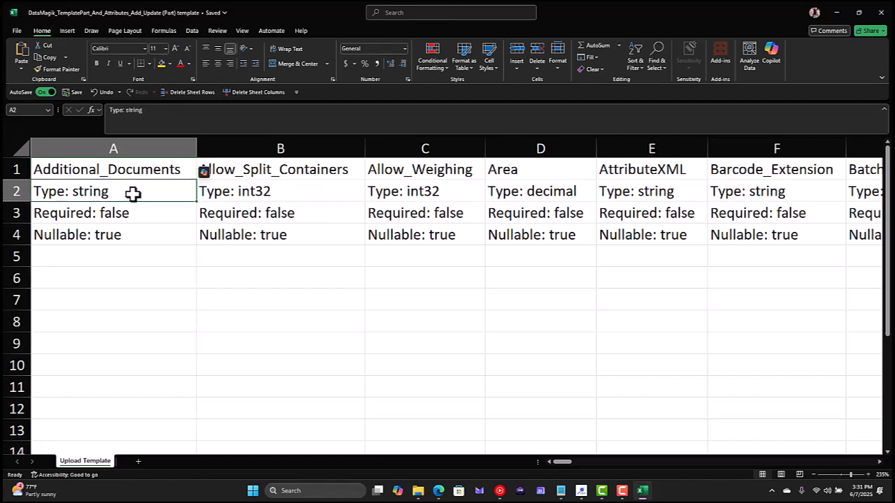
{"action": "left_click", "coordinate": [141, 216]}
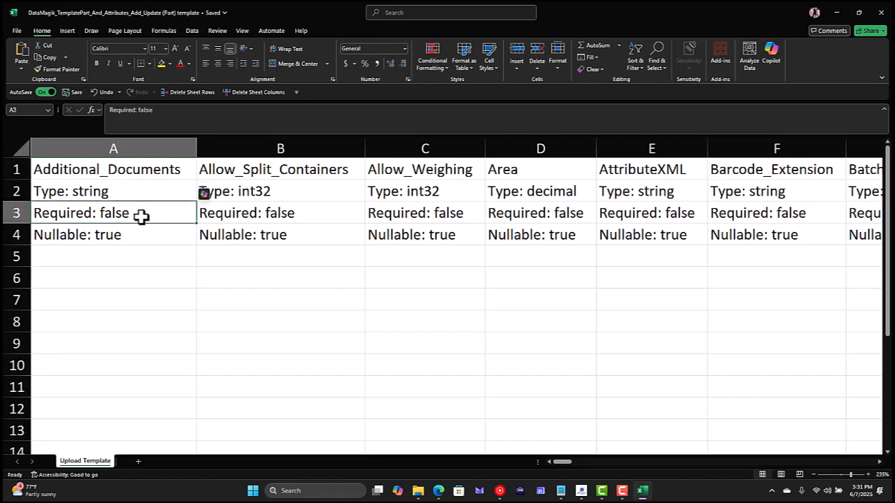
{"action": "left_click", "coordinate": [152, 235]}
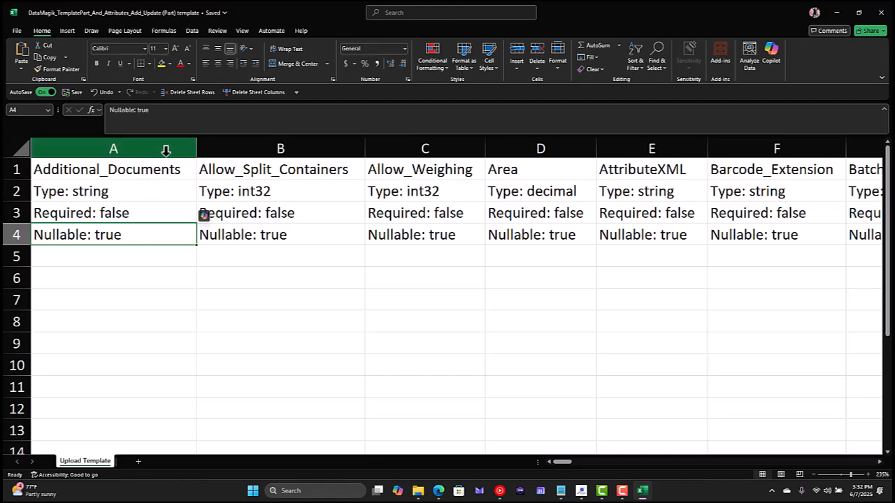
Delete every template column except Part_No, Revision, Name, Part_Type and Part_Status, and close the workbook
{"action": "left_click_drag", "start_coordinate": [165, 151], "coordinate": [205, 229]}
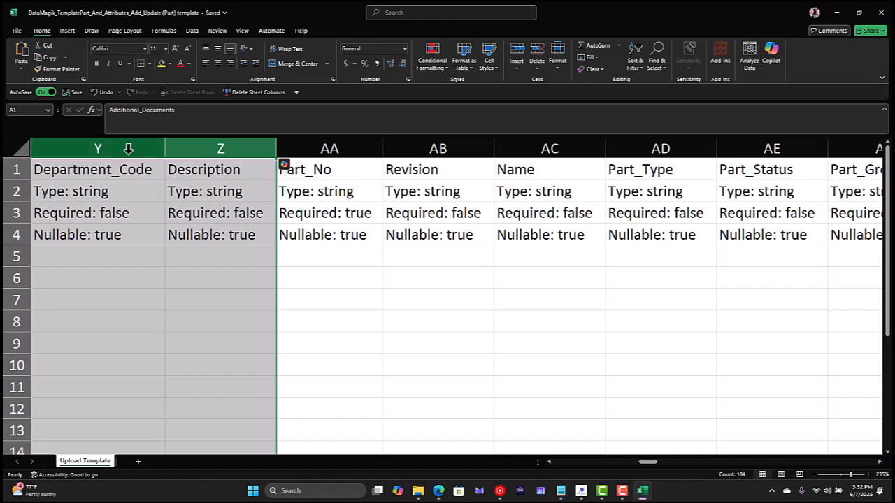
{"action": "left_click", "coordinate": [255, 95]}
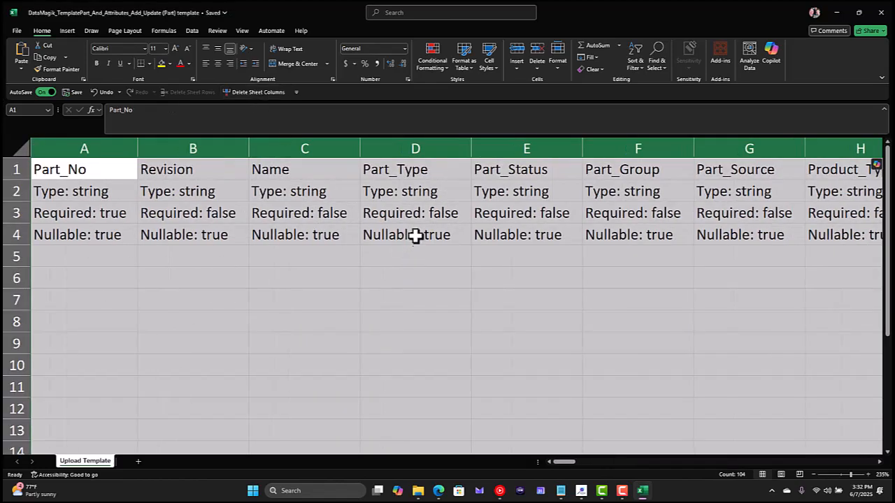
{"action": "left_click_drag", "start_coordinate": [629, 148], "coordinate": [732, 178]}
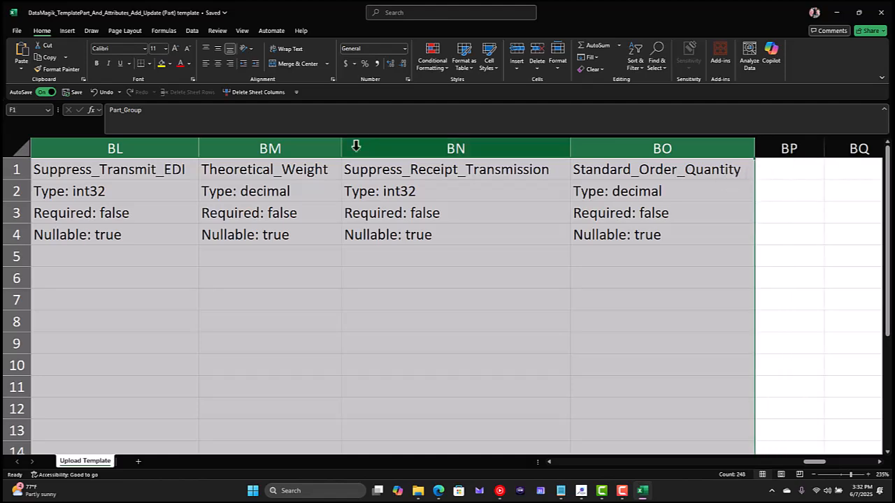
{"action": "left_click", "coordinate": [246, 94]}
{"action": "scroll", "coordinate": [242, 258], "scroll_direction": "left", "scroll_amount": 2}
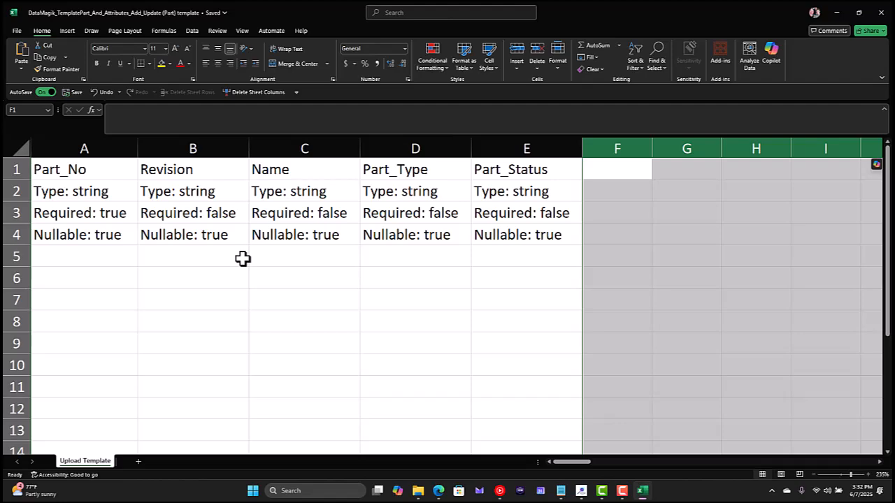
{"action": "left_click", "coordinate": [883, 13]}
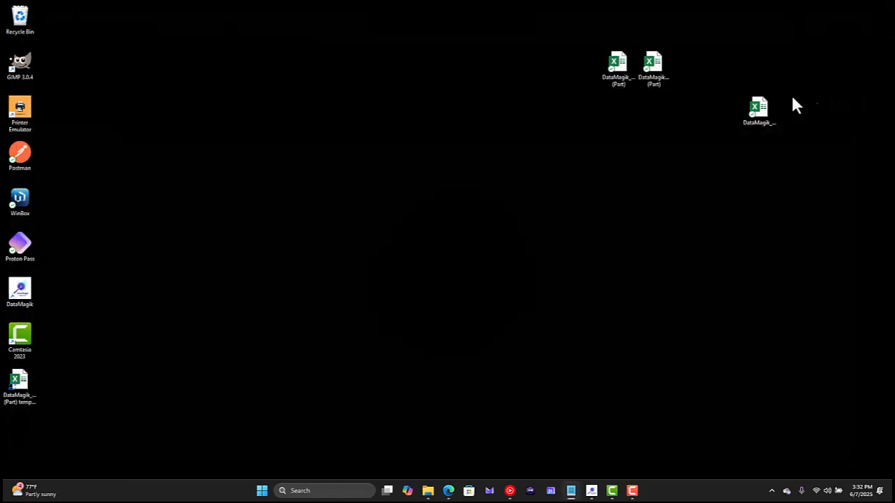
Open the prepared DataMagik_TemplatePart_And_Attributes_Add_Update (Part) workbook from the desktop and review its part rows and header row
{"action": "left_click", "coordinate": [617, 64]}
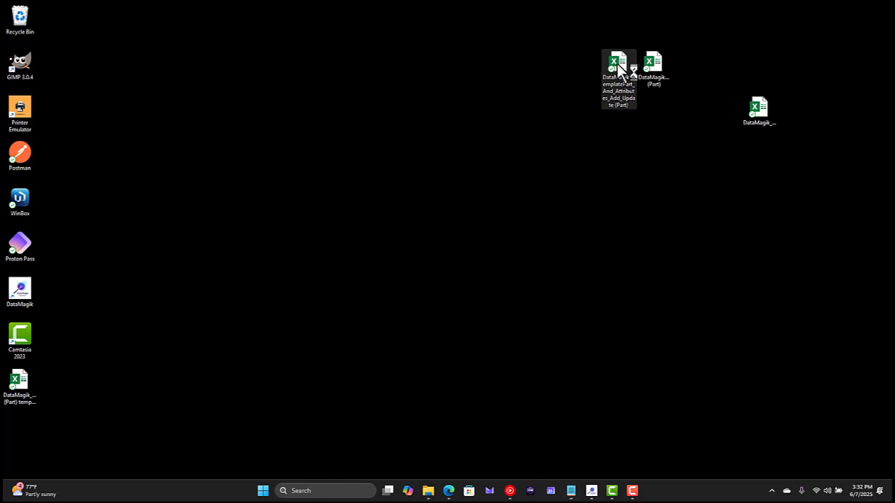
{"action": "double_click", "coordinate": [616, 65]}
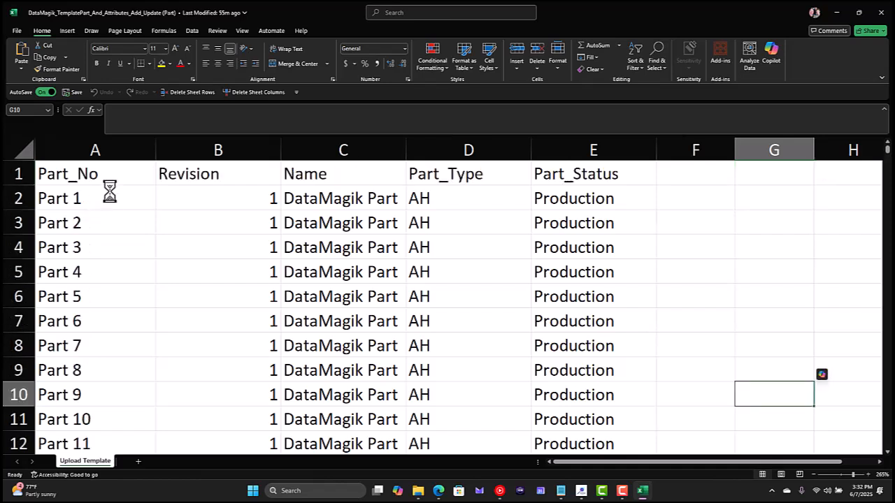
{"action": "left_click", "coordinate": [84, 198]}
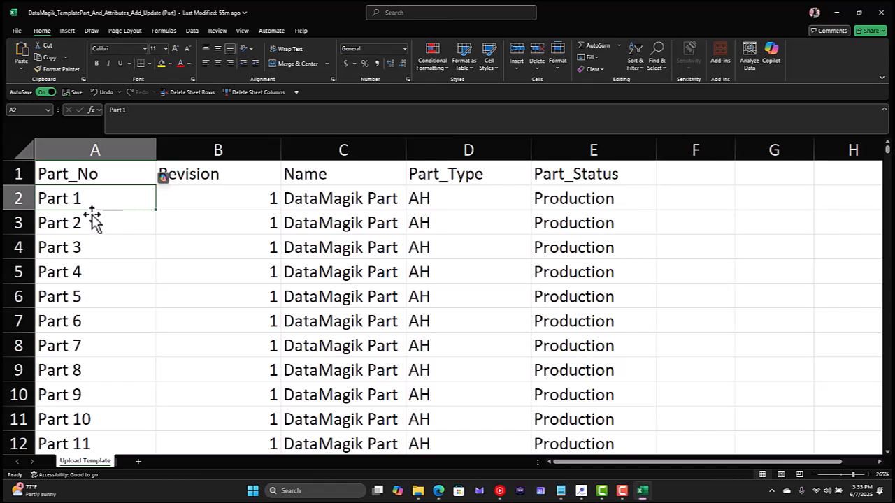
{"action": "left_click_drag", "start_coordinate": [93, 217], "coordinate": [212, 217]}
{"action": "left_click", "coordinate": [211, 216]}
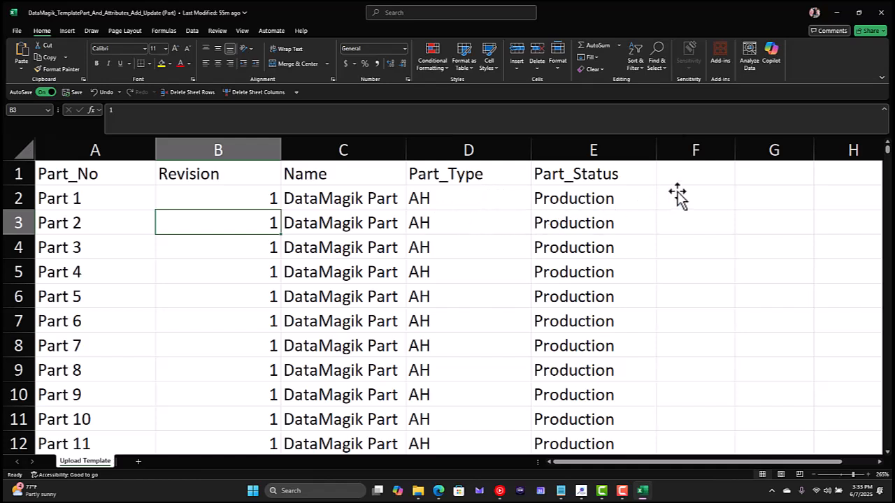
{"action": "left_click", "coordinate": [695, 175]}
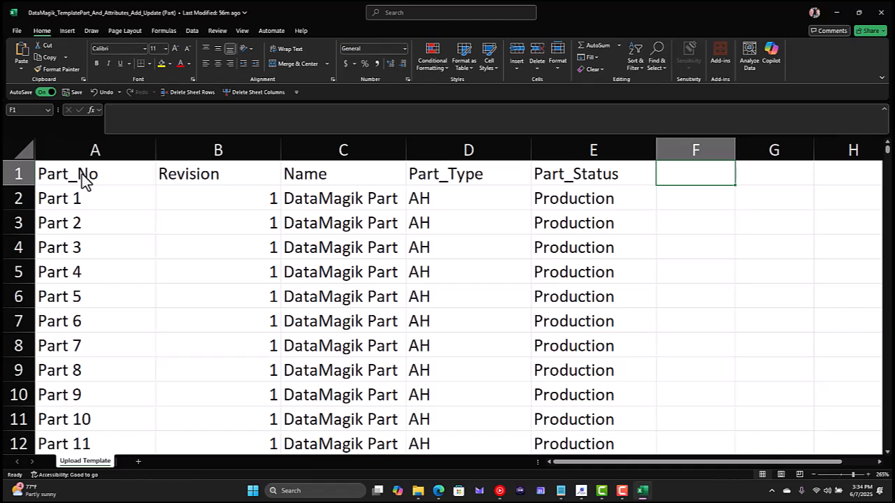
{"action": "left_click_drag", "start_coordinate": [82, 174], "coordinate": [560, 158]}
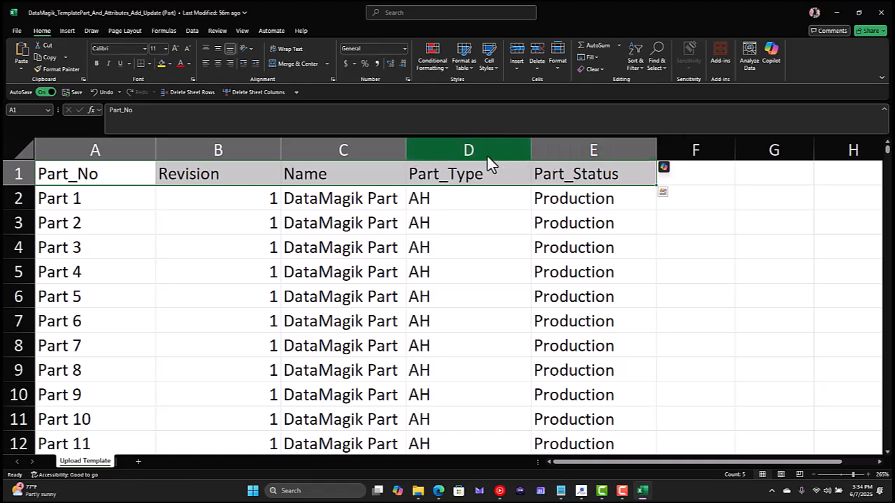
Close the part workbook in Excel and load DataMagik_TemplatePart_And_Attributes_Add_Update (Part) from the desktop into DataMagik
{"action": "left_click", "coordinate": [581, 490]}
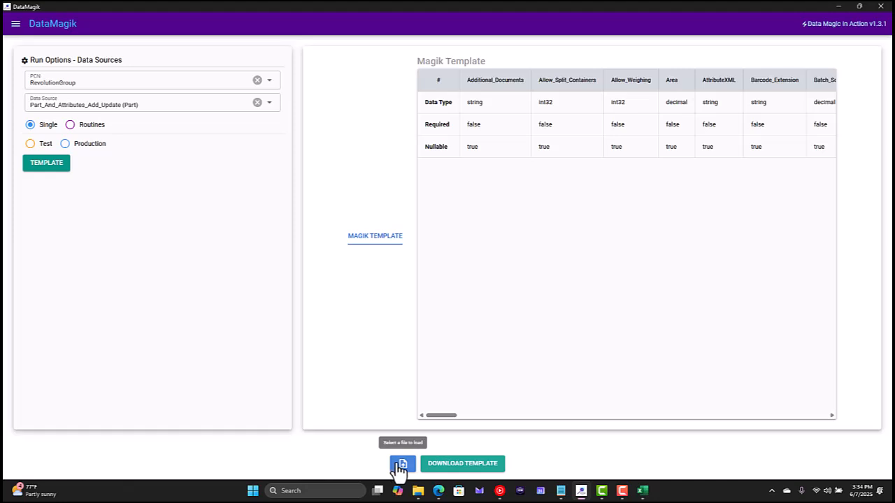
{"action": "left_click", "coordinate": [399, 465]}
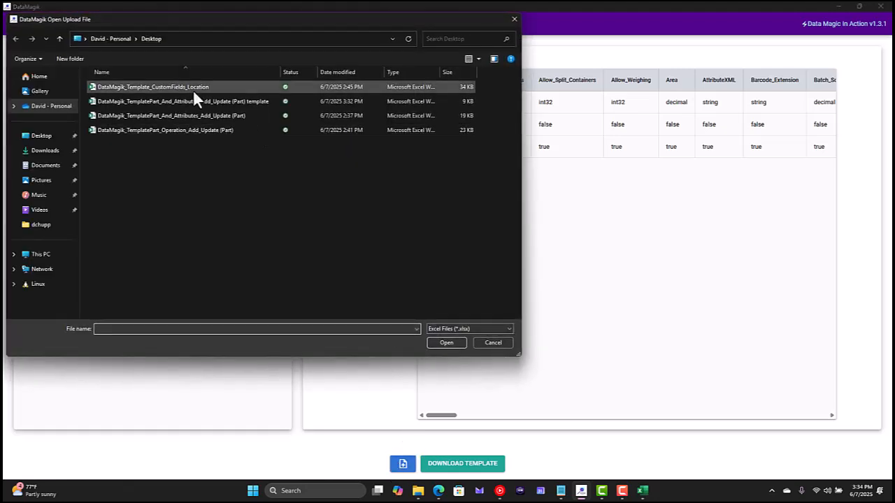
{"action": "double_click", "coordinate": [191, 109]}
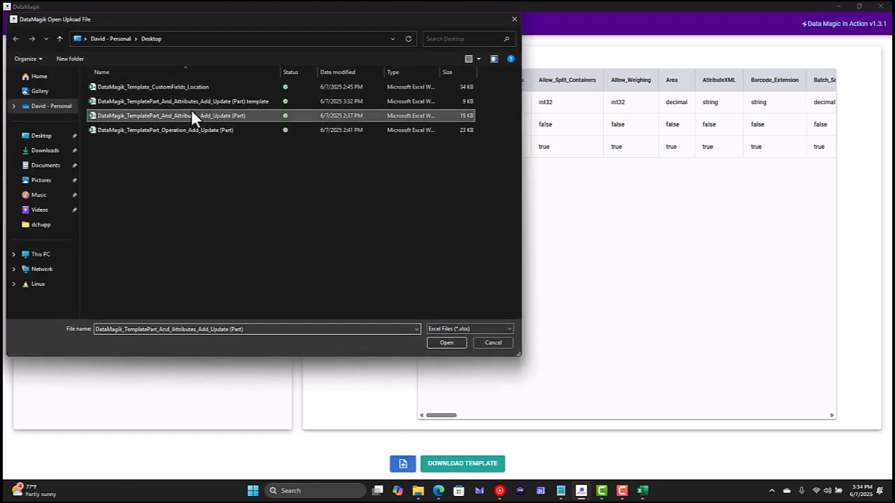
{"action": "left_click", "coordinate": [528, 249]}
{"action": "left_click", "coordinate": [642, 491]}
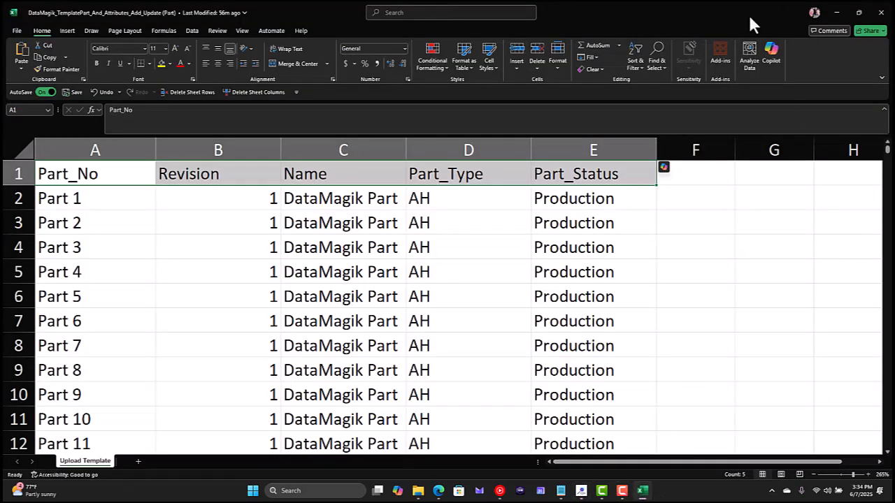
{"action": "left_click", "coordinate": [881, 12]}
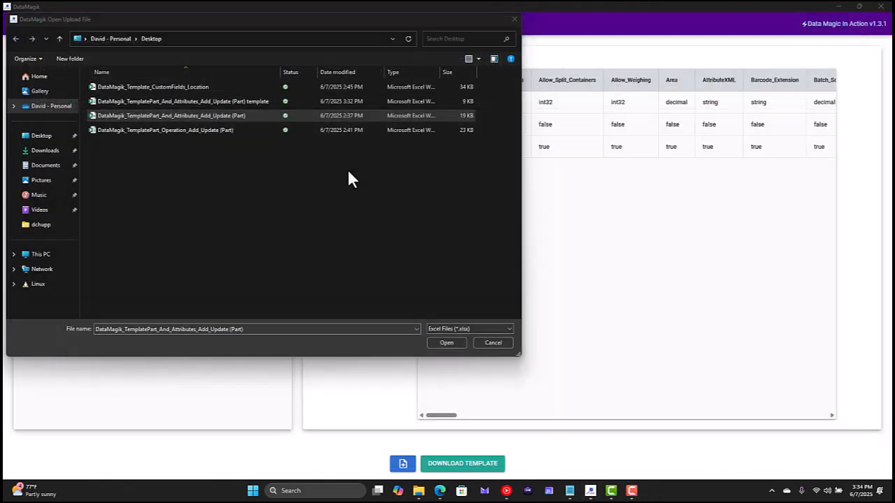
{"action": "double_click", "coordinate": [193, 115]}
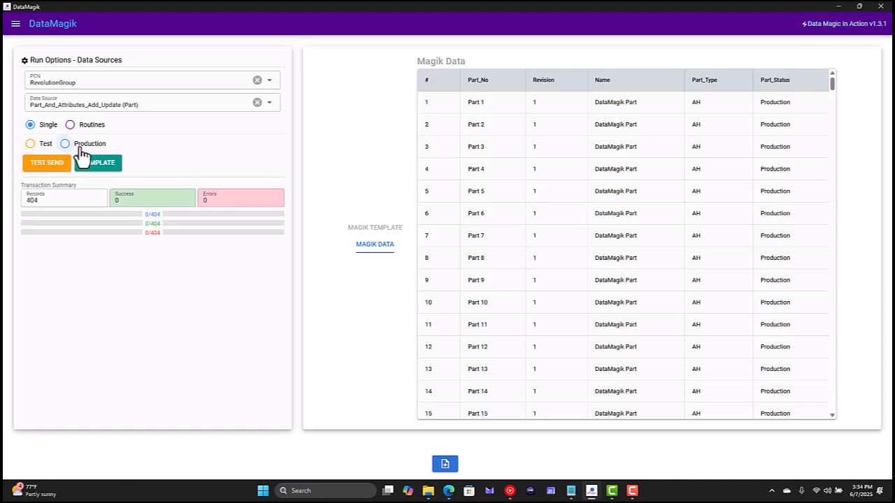
Send the full set of part records to the Test environment and review all the result columns
{"action": "left_click", "coordinate": [32, 145]}
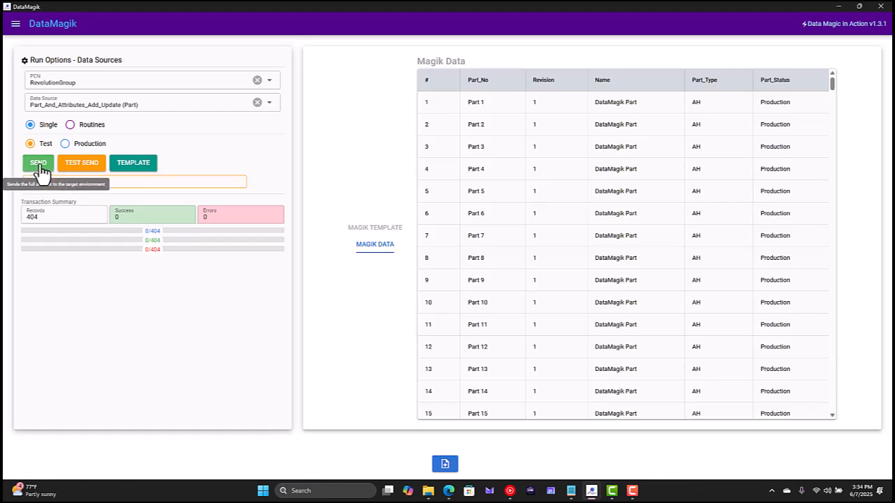
{"action": "left_click", "coordinate": [38, 165]}
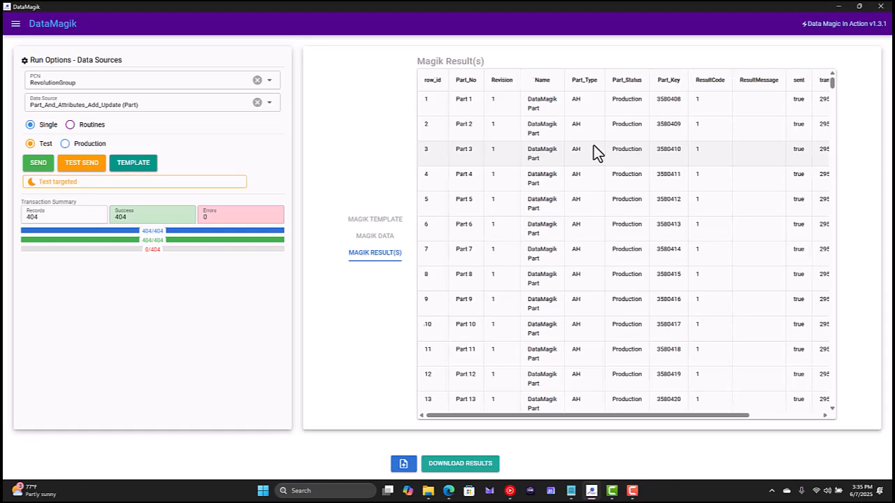
{"action": "scroll", "coordinate": [594, 145], "scroll_direction": "right", "scroll_amount": 2}
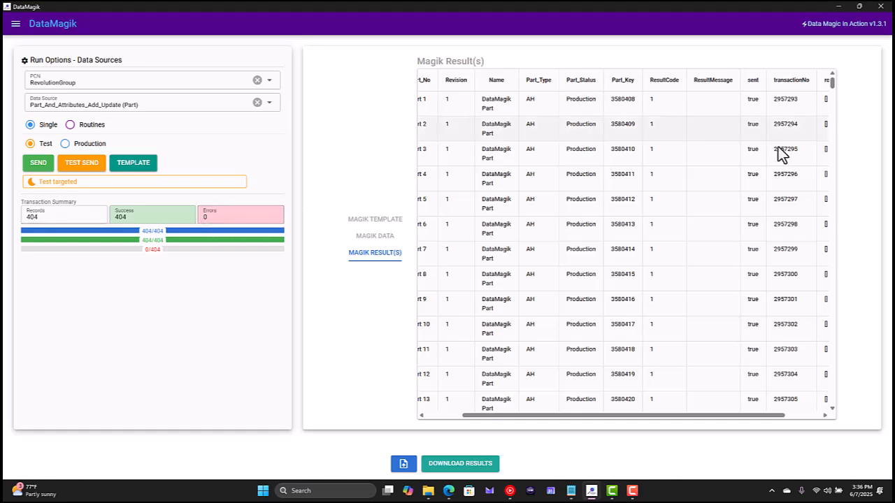
{"action": "scroll", "coordinate": [706, 114], "scroll_direction": "right", "scroll_amount": 2}
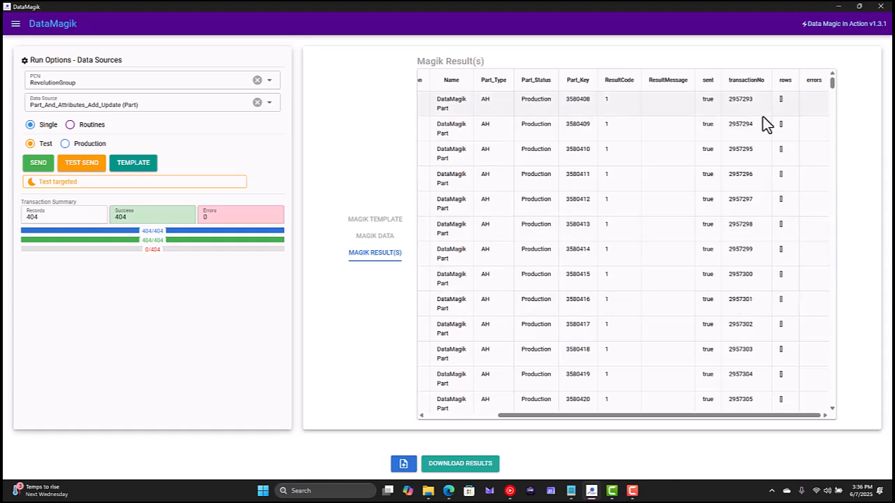
Download the upload results to the desktop as an Excel file named DataMagik Result Parts
{"action": "left_click", "coordinate": [468, 465]}
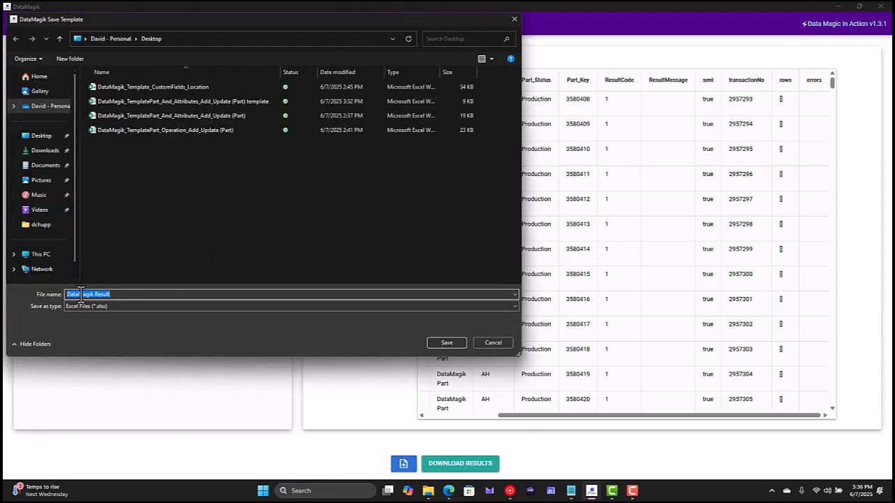
{"action": "key", "text": "End"}
{"action": "type", "text": "Part"}
{"action": "key", "text": "Return"}
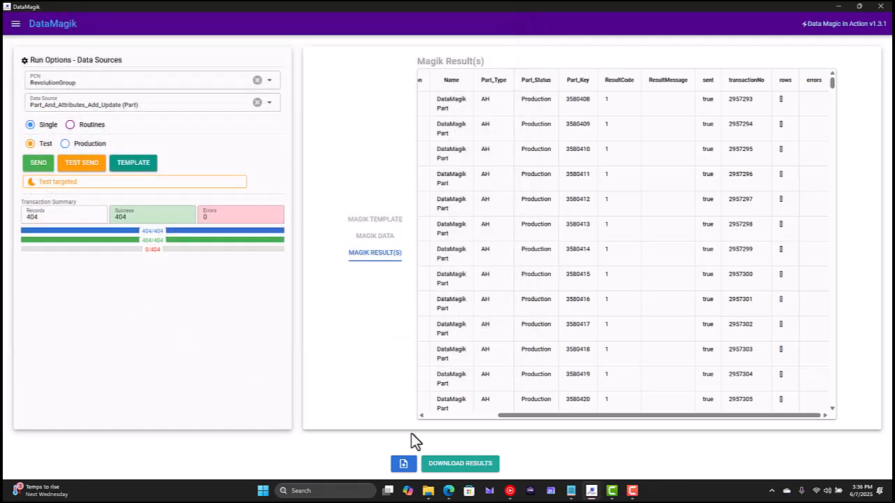
Open the DataMagik Result Parts workbook from the desktop and autofit the width of all its columns
{"action": "left_click", "coordinate": [840, 7]}
{"action": "double_click", "coordinate": [20, 439]}
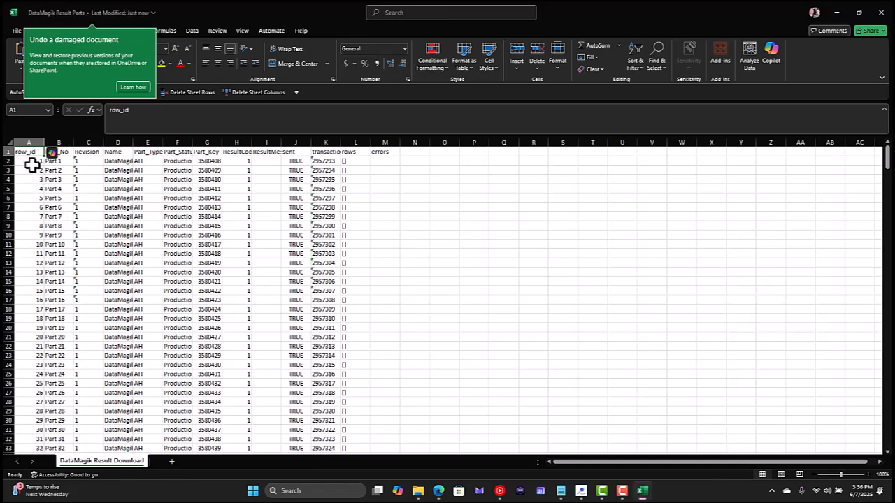
{"action": "left_click", "coordinate": [9, 145]}
{"action": "double_click", "coordinate": [43, 143]}
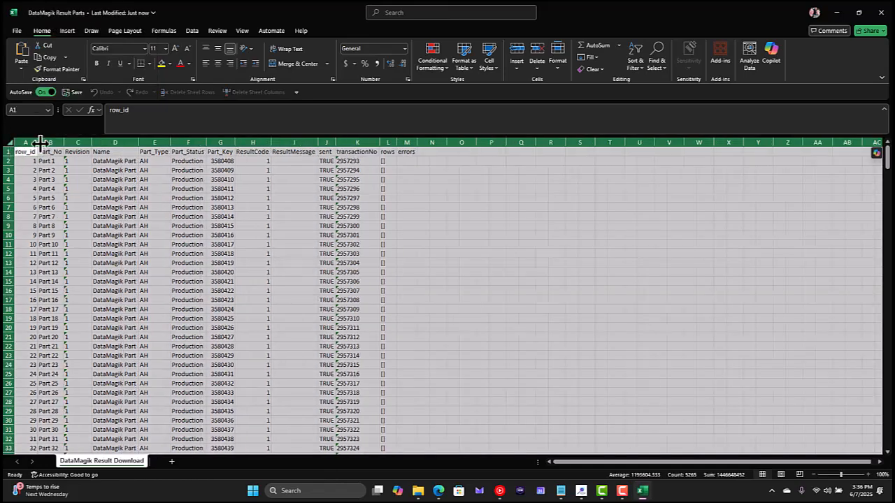
{"action": "left_click", "coordinate": [176, 180]}
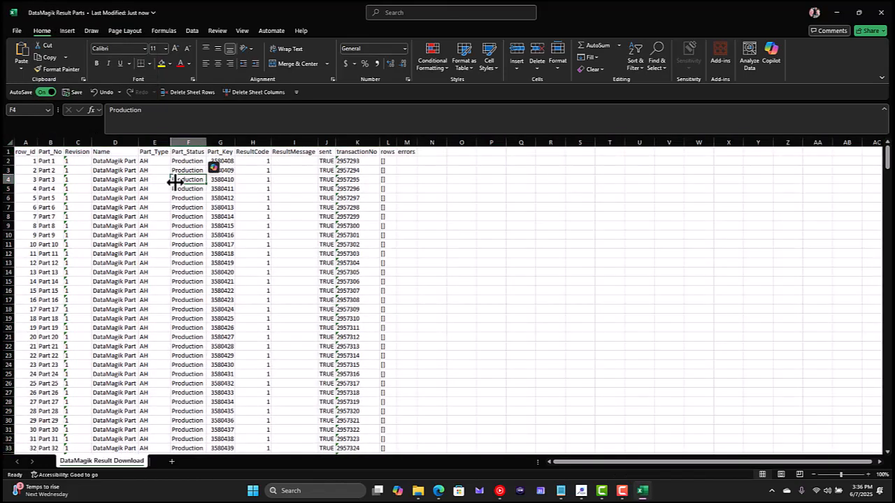
Examine the submitted part columns and the returned columns from Part_Key through errors in the result sheet
{"action": "left_click_drag", "start_coordinate": [46, 151], "coordinate": [406, 160]}
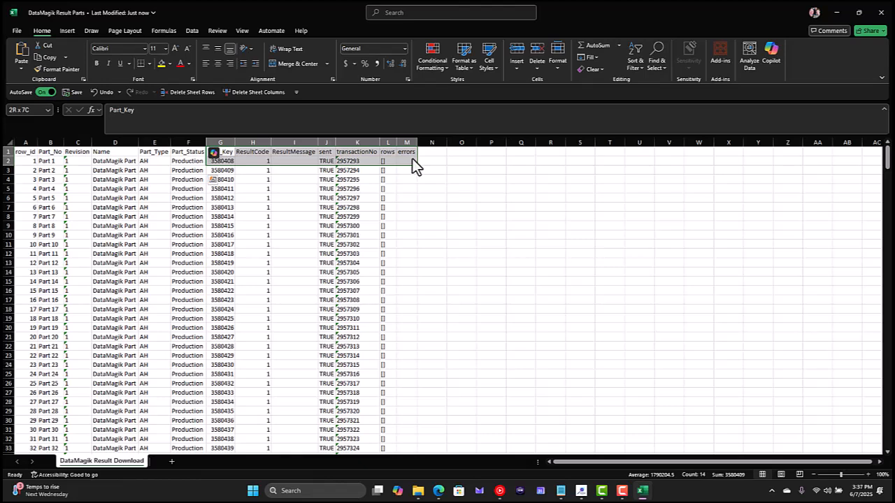
{"action": "left_click_drag", "start_coordinate": [412, 158], "coordinate": [412, 158]}
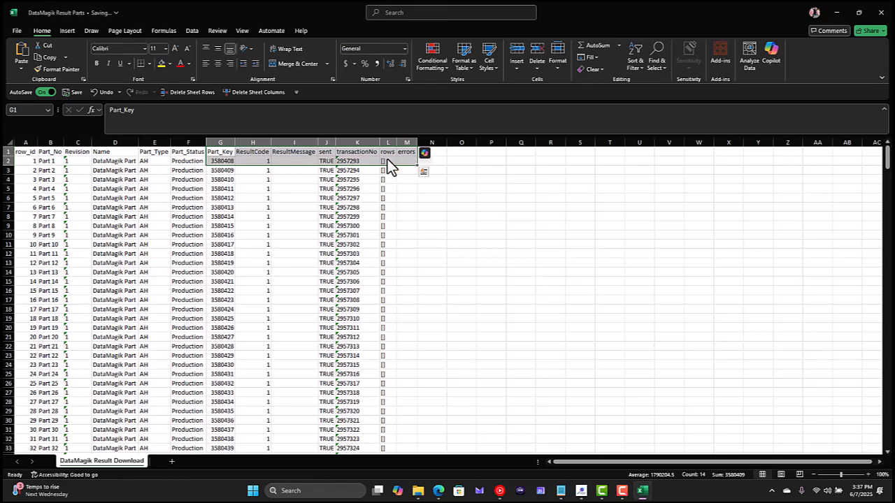
{"action": "left_click_drag", "start_coordinate": [7, 160], "coordinate": [7, 300]}
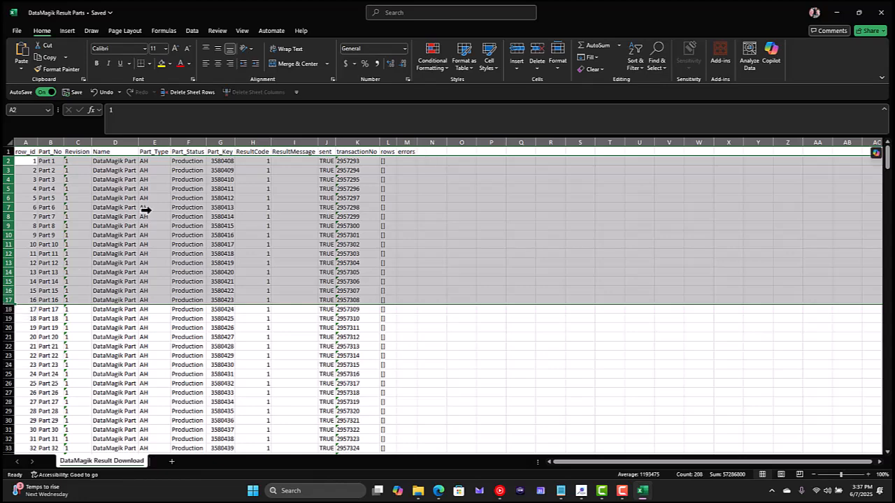
{"action": "left_click", "coordinate": [188, 189]}
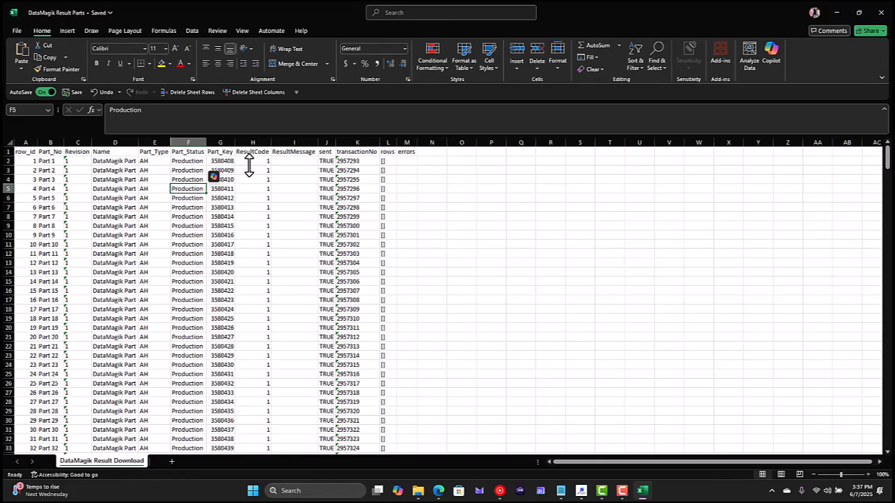
{"action": "left_click_drag", "start_coordinate": [220, 155], "coordinate": [407, 230]}
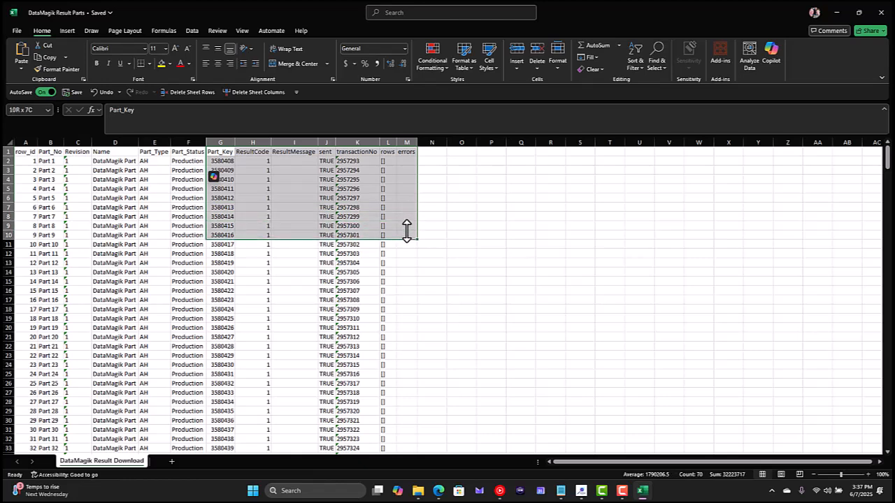
{"action": "left_click_drag", "start_coordinate": [407, 231], "coordinate": [407, 231]}
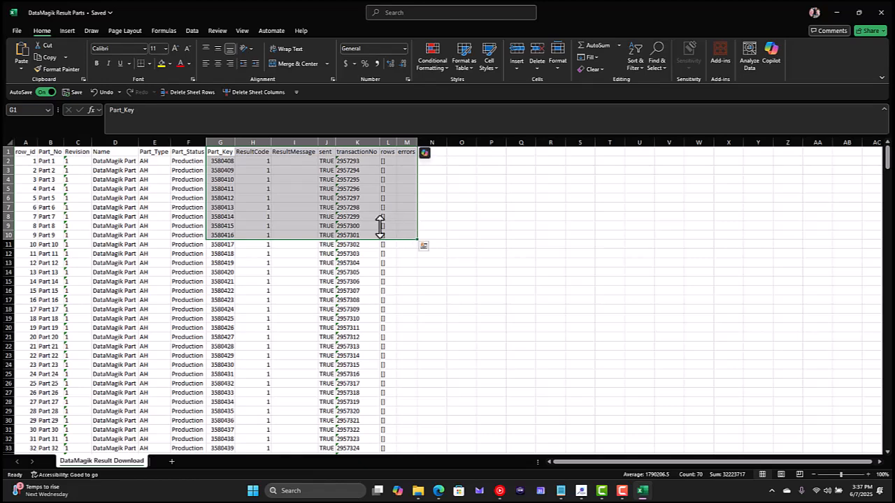
{"action": "left_click_drag", "start_coordinate": [217, 152], "coordinate": [407, 152]}
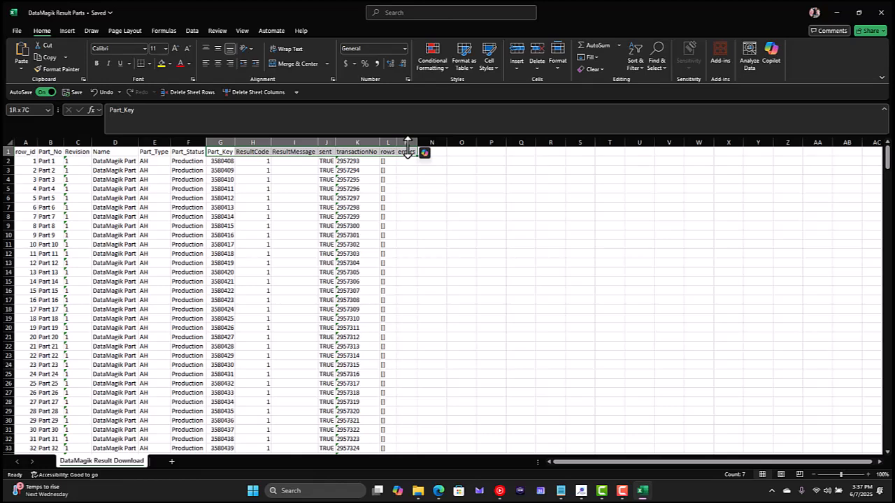
{"action": "left_click_drag", "start_coordinate": [407, 149], "coordinate": [408, 149]}
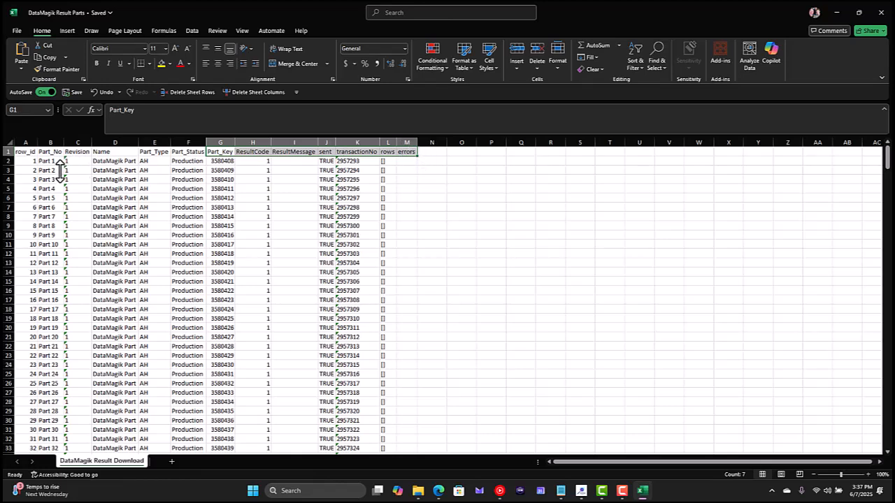
{"action": "left_click_drag", "start_coordinate": [49, 153], "coordinate": [217, 151]}
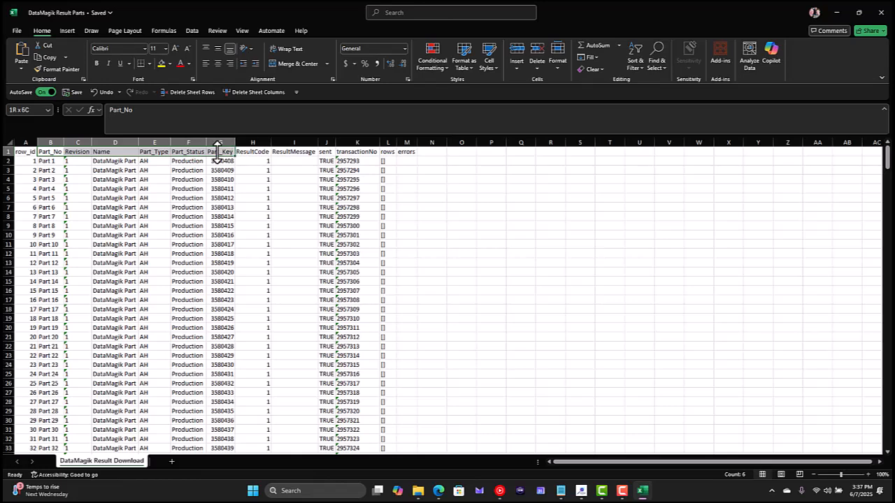
{"action": "left_click_drag", "start_coordinate": [217, 149], "coordinate": [217, 149]}
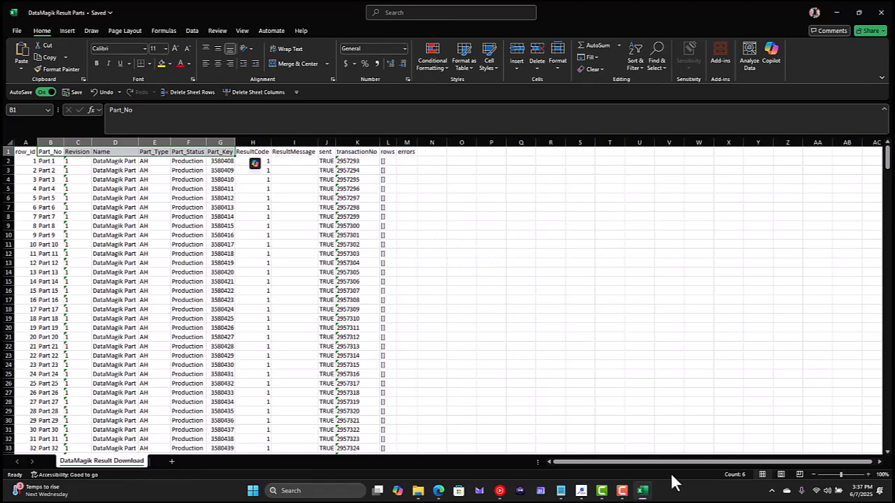
Switch to DataMagik, list the saved routines in Routine Maintenance and open Parts and Routings Upload for editing
{"action": "mouse_move", "coordinate": [582, 489]}
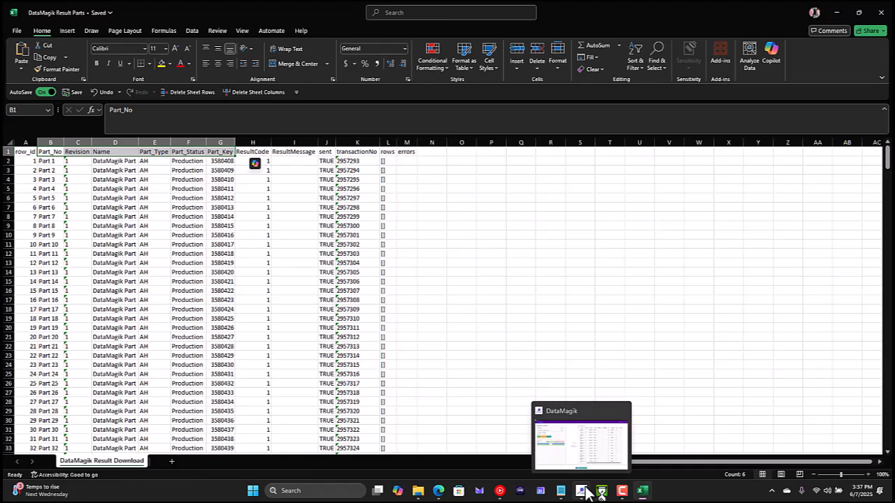
{"action": "left_click", "coordinate": [575, 451]}
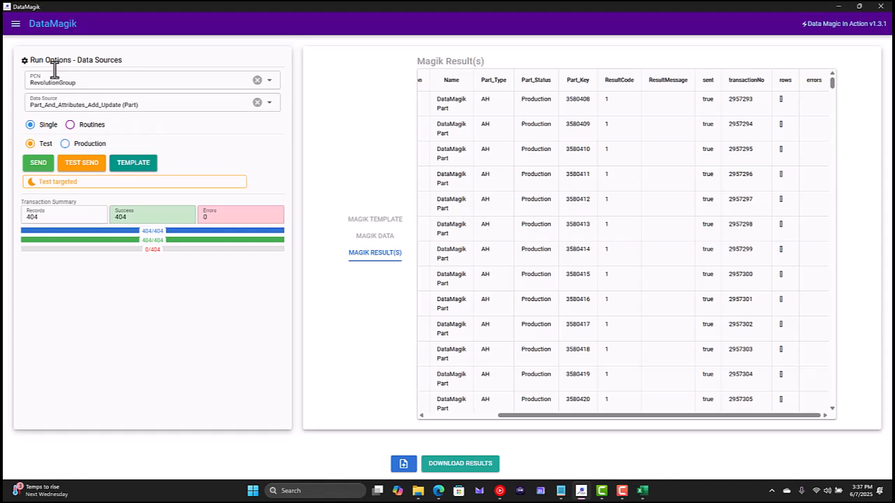
{"action": "left_click", "coordinate": [15, 24]}
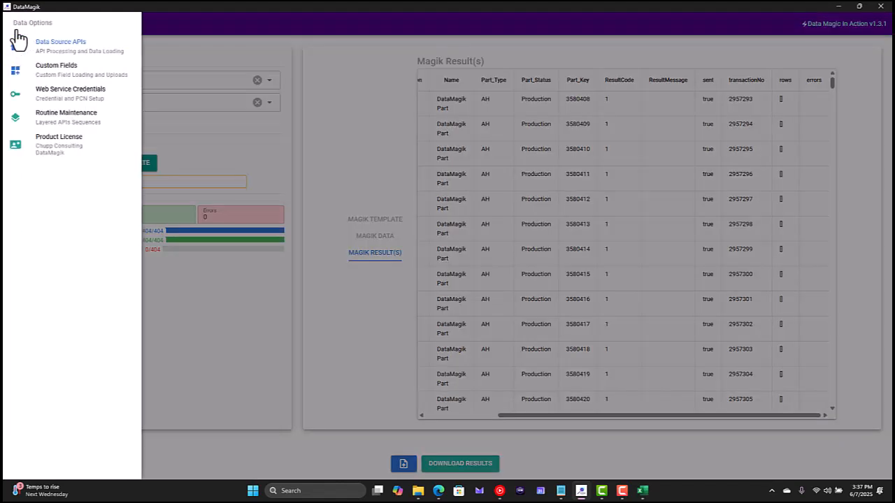
{"action": "left_click", "coordinate": [78, 120]}
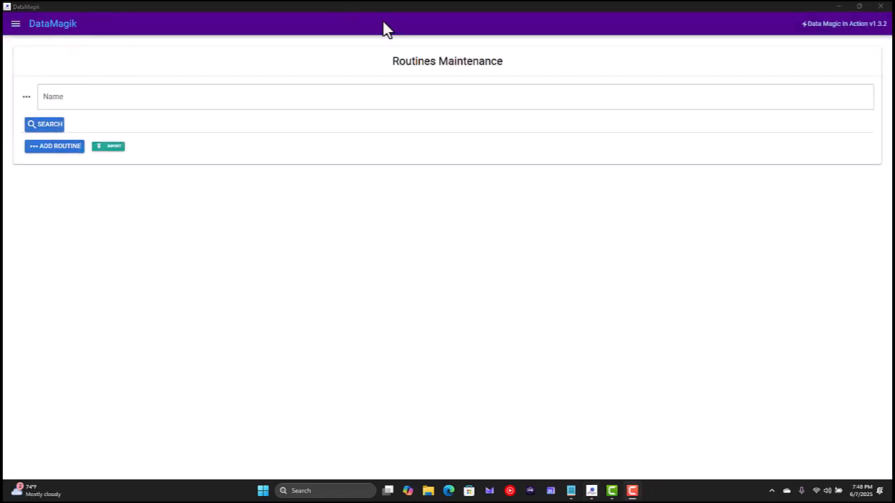
{"action": "left_click", "coordinate": [35, 129]}
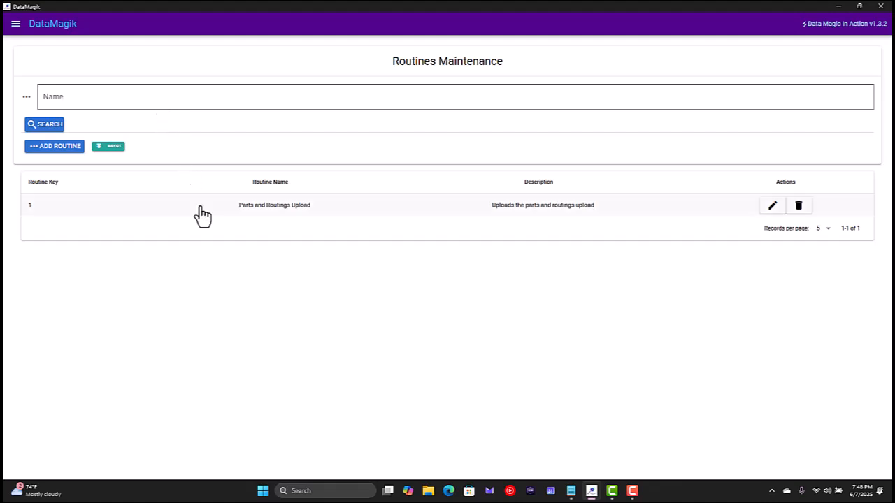
{"action": "left_click", "coordinate": [769, 207]}
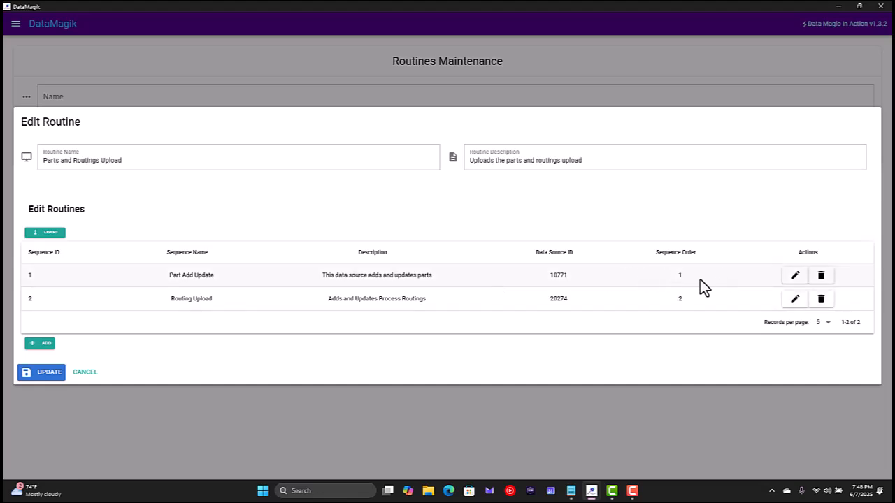
Open a blank sequence form for the routine and go through its name, description, order and data source ID fields
{"action": "left_click", "coordinate": [46, 349]}
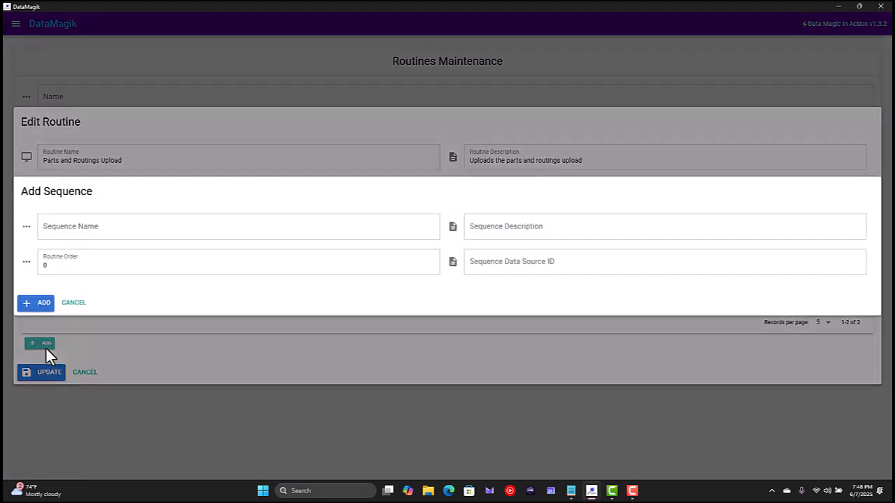
{"action": "left_click", "coordinate": [100, 240]}
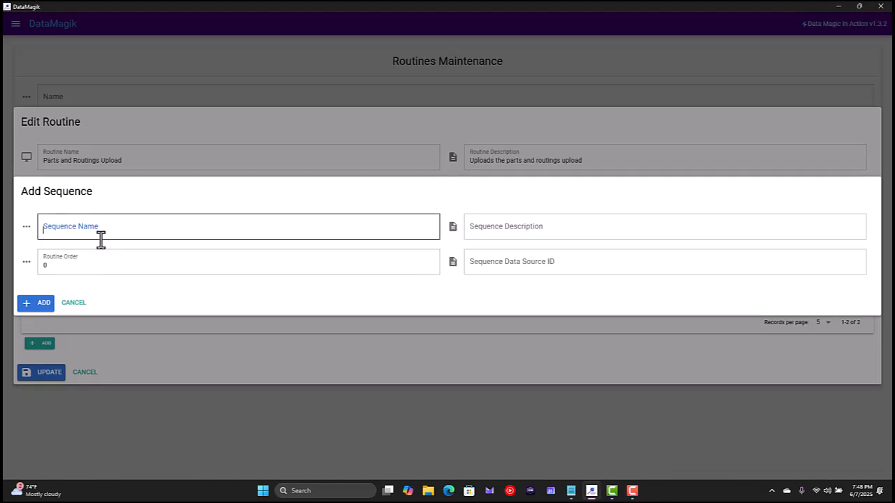
{"action": "left_click", "coordinate": [552, 240]}
{"action": "left_click", "coordinate": [125, 272]}
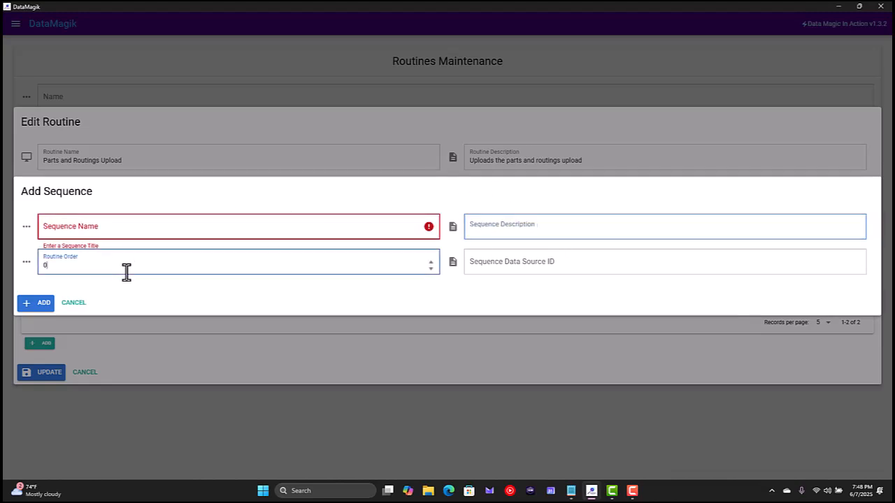
{"action": "left_click", "coordinate": [500, 265]}
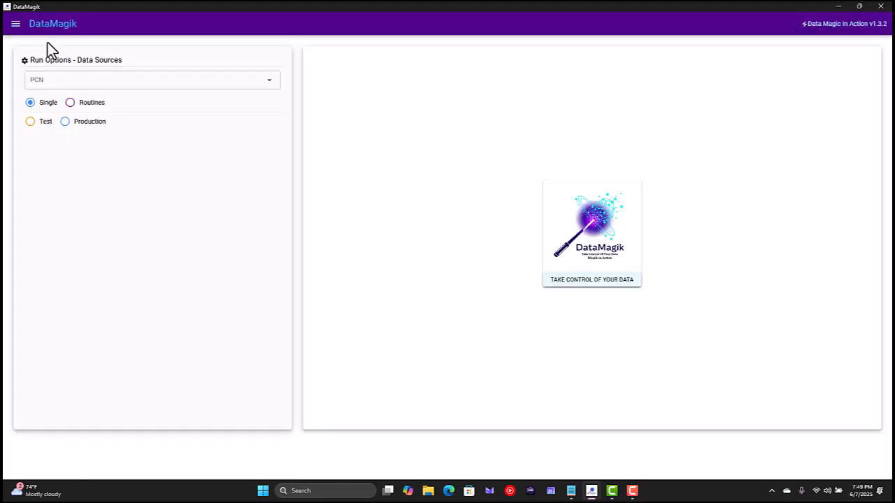
Set the data source run options to the RevolutionGroup PCN and the Parts and Routings Upload routine
{"action": "left_click", "coordinate": [116, 80]}
{"action": "left_click", "coordinate": [106, 105]}
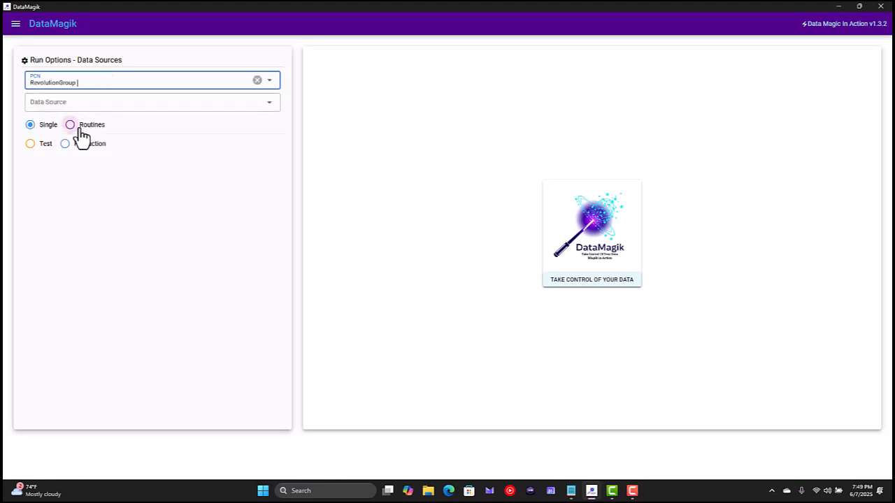
{"action": "left_click", "coordinate": [79, 130]}
{"action": "left_click", "coordinate": [78, 106]}
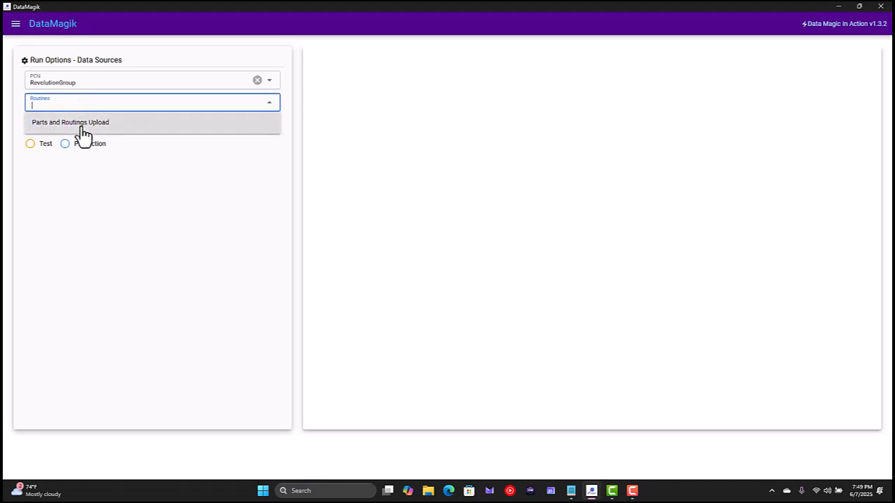
{"action": "left_click", "coordinate": [83, 126]}
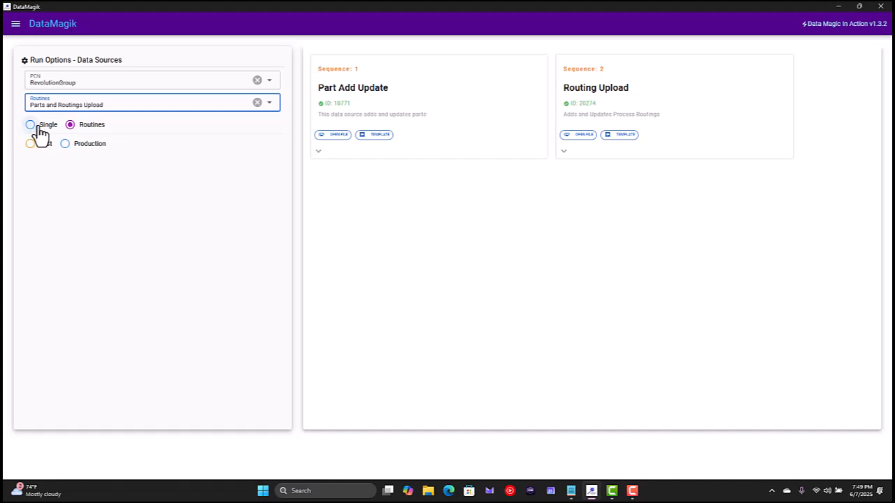
Load DataMagik_TemplatePart_And_Attributes_Add_Update (Part) for Part Add Update and DataMagik_TemplatePart_Operation_Add_Update (Part) for Routing Upload, and send the routine to Test
{"action": "left_click", "coordinate": [334, 137]}
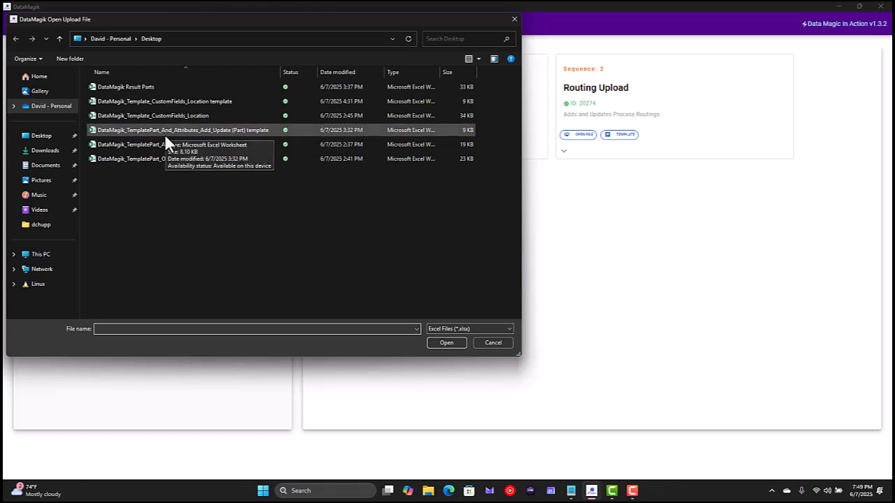
{"action": "double_click", "coordinate": [191, 145]}
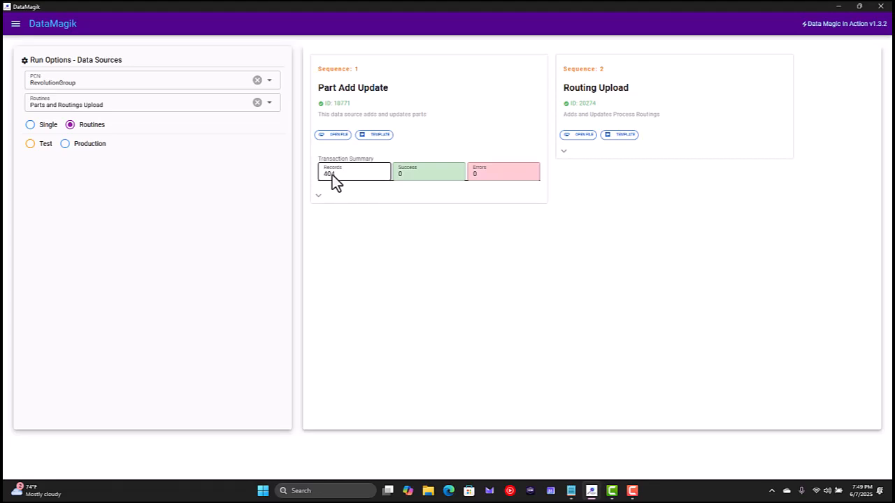
{"action": "left_click", "coordinate": [578, 136]}
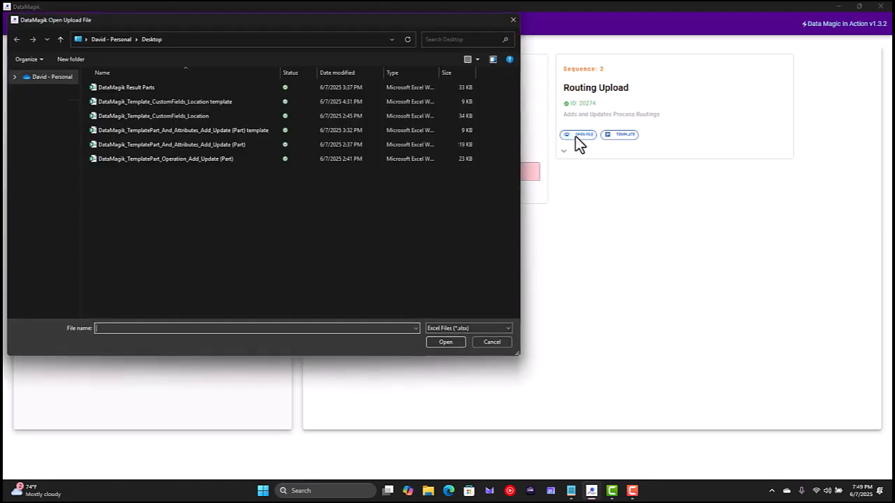
{"action": "double_click", "coordinate": [173, 168]}
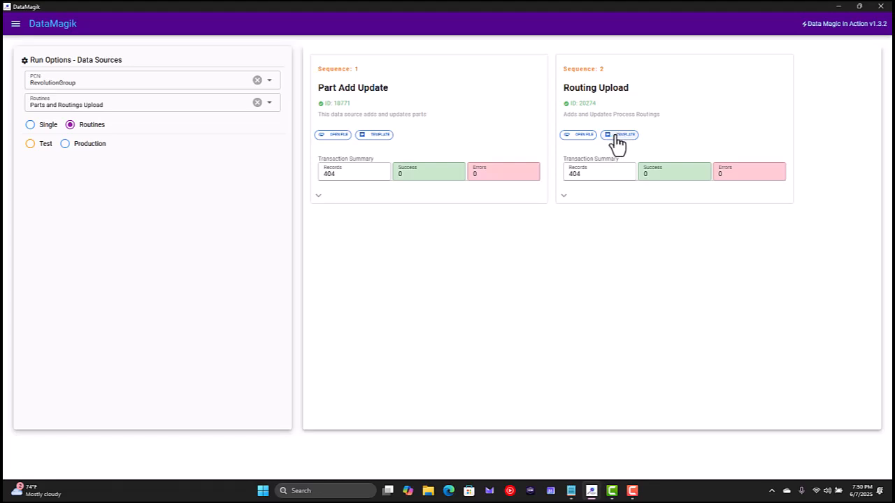
{"action": "left_click", "coordinate": [30, 144]}
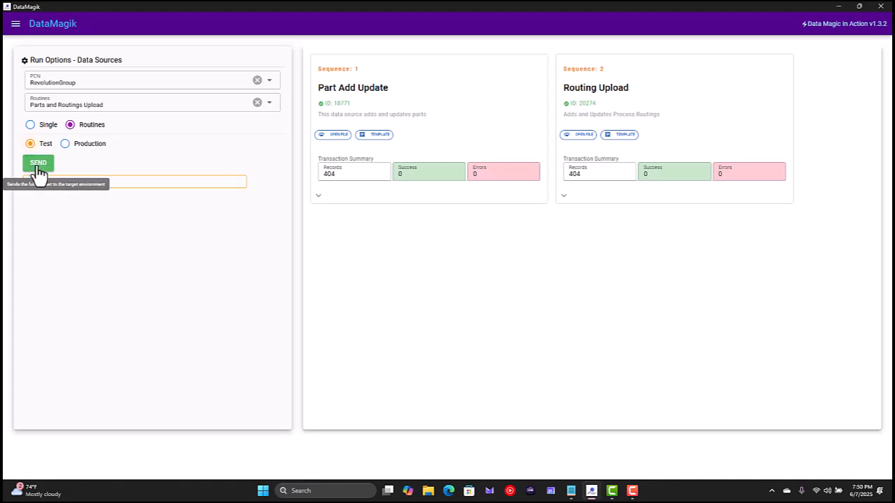
{"action": "left_click", "coordinate": [38, 168]}
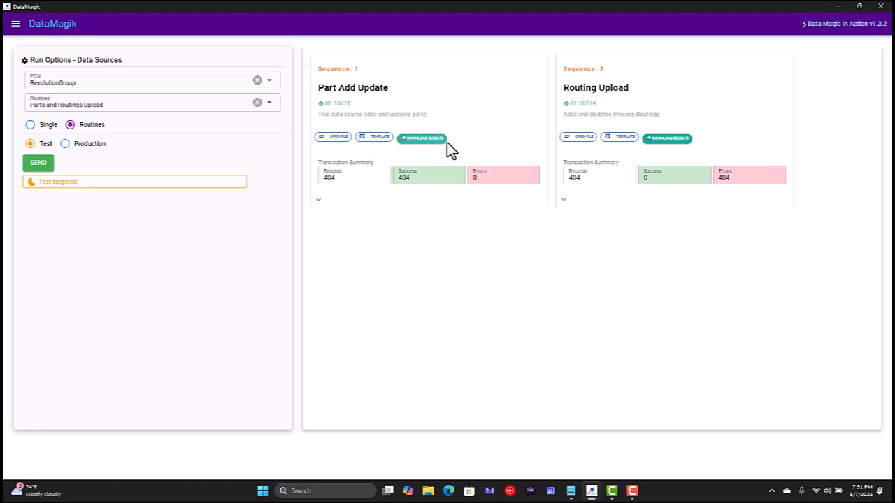
Expand the Routing Upload result rows, examine the columns from row_id through errors, and collapse them again
{"action": "left_click", "coordinate": [563, 200]}
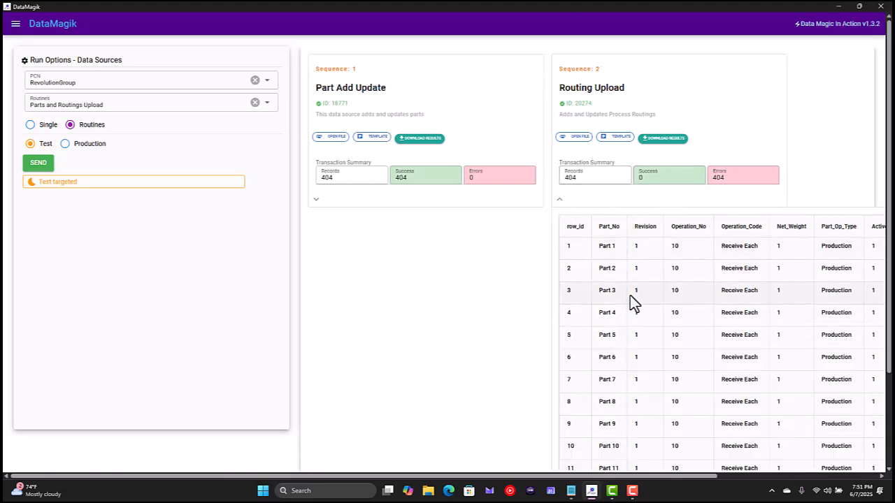
{"action": "scroll", "coordinate": [630, 295], "scroll_direction": "right", "scroll_amount": 4}
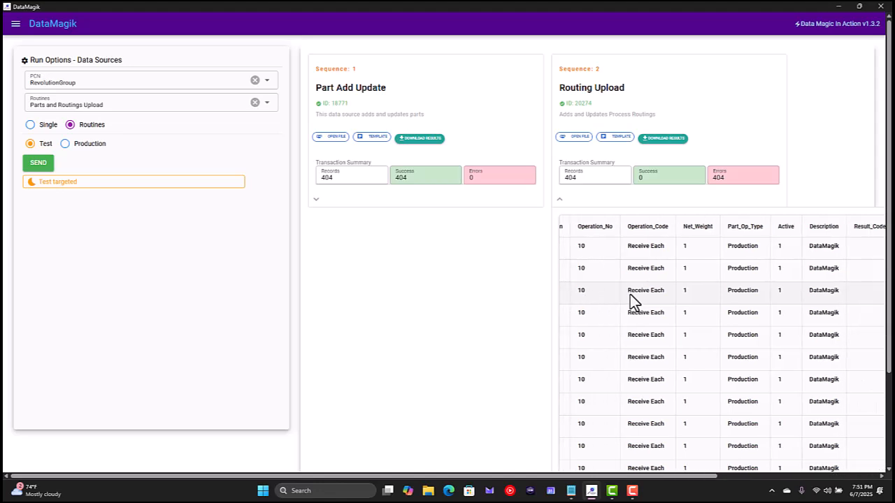
{"action": "scroll", "coordinate": [695, 281], "scroll_direction": "right", "scroll_amount": 5}
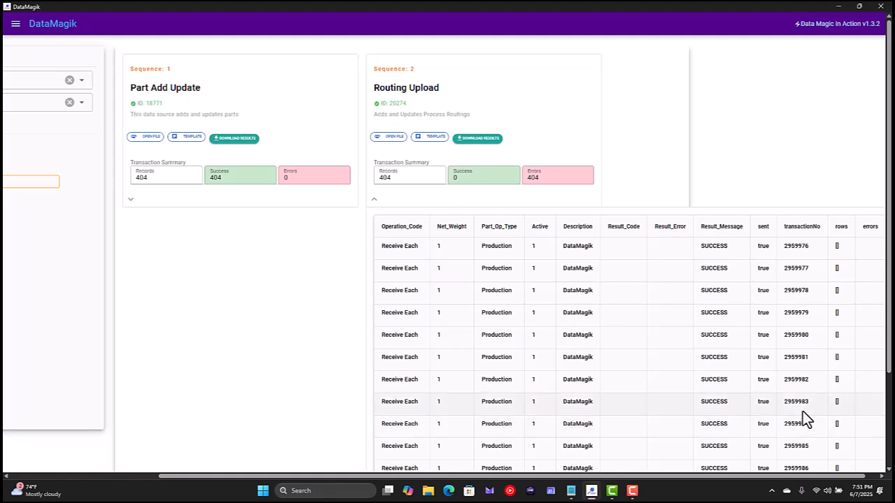
{"action": "left_click", "coordinate": [375, 201]}
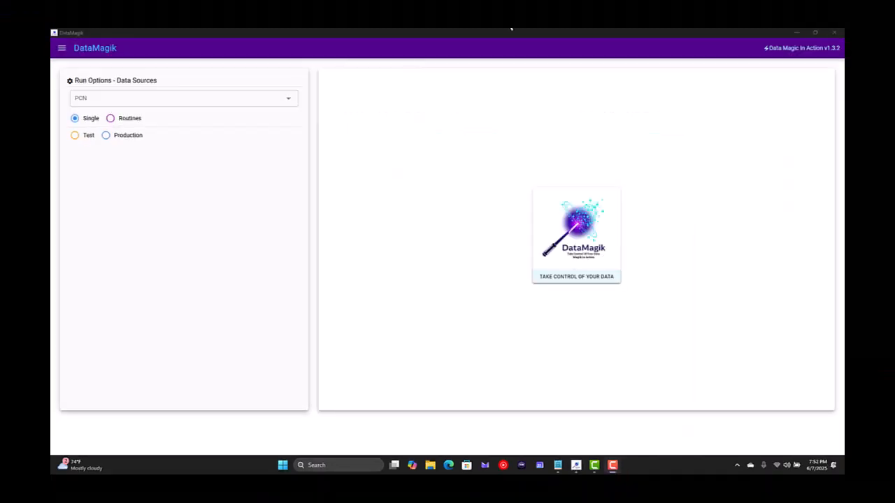
Go to Custom Fields and choose the Rev API PCN with the Location custom fields
{"action": "left_click", "coordinate": [63, 55]}
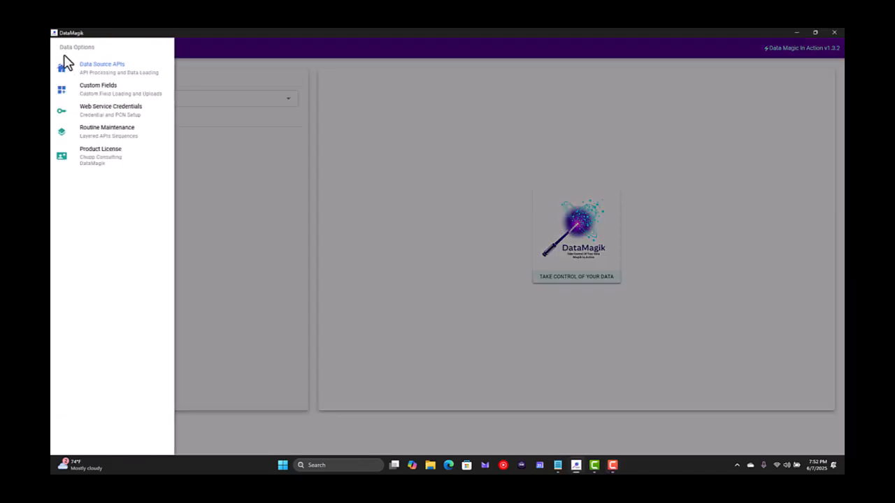
{"action": "left_click", "coordinate": [76, 102]}
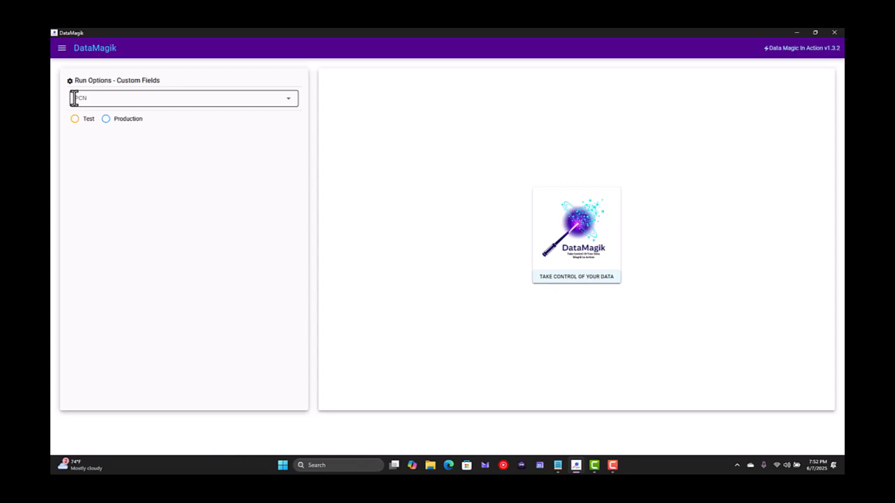
{"action": "key", "text": "F10"}
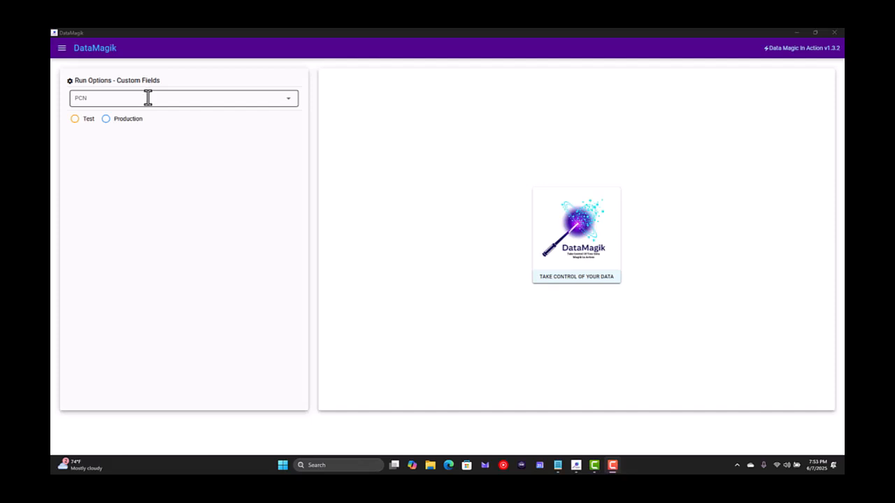
{"action": "left_click", "coordinate": [148, 98]}
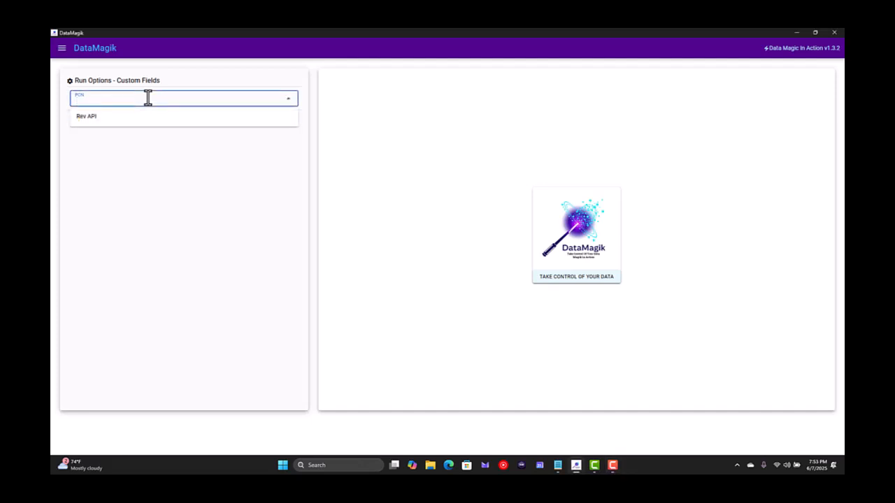
{"action": "left_click", "coordinate": [112, 118]}
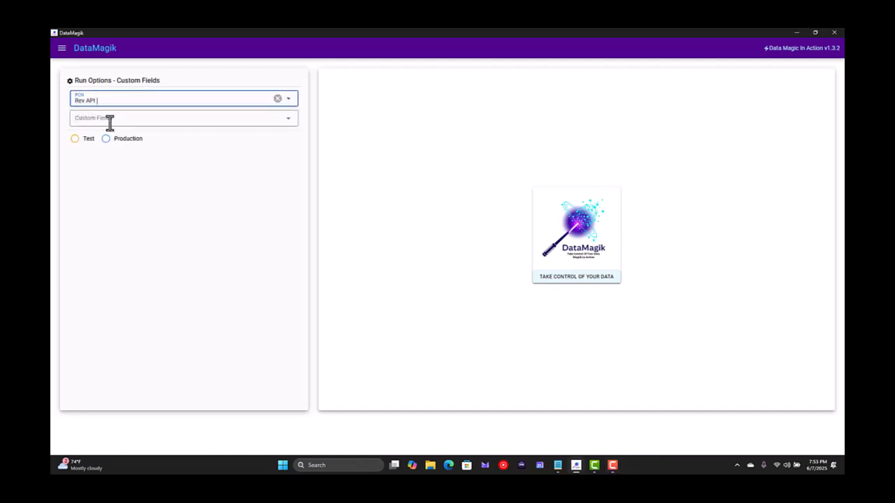
{"action": "left_click", "coordinate": [148, 118]}
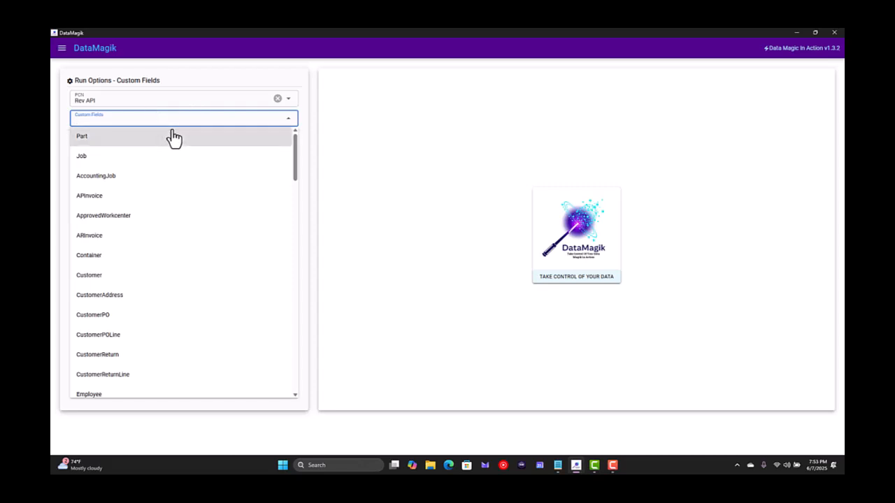
{"action": "type", "text": "location"}
{"action": "left_click", "coordinate": [162, 142]}
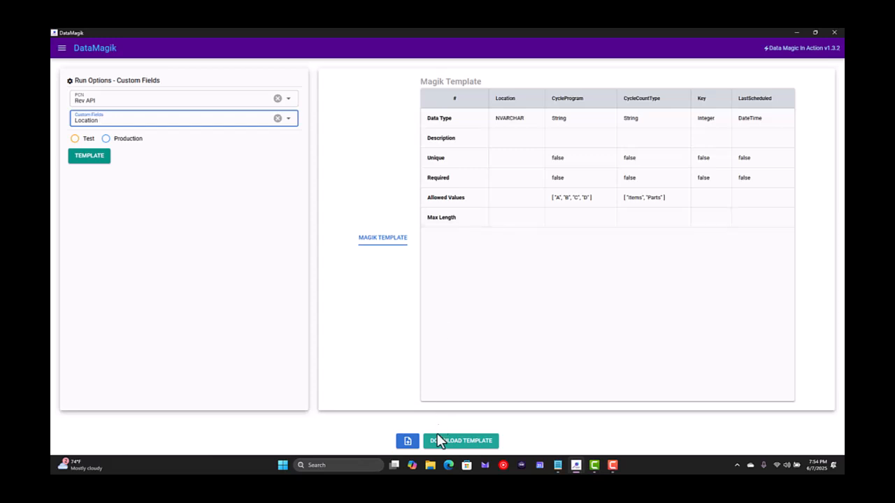
Download the Location custom fields template to the desktop, overwriting DataMagik_Template_CustomFields_Location template
{"action": "left_click", "coordinate": [455, 442]}
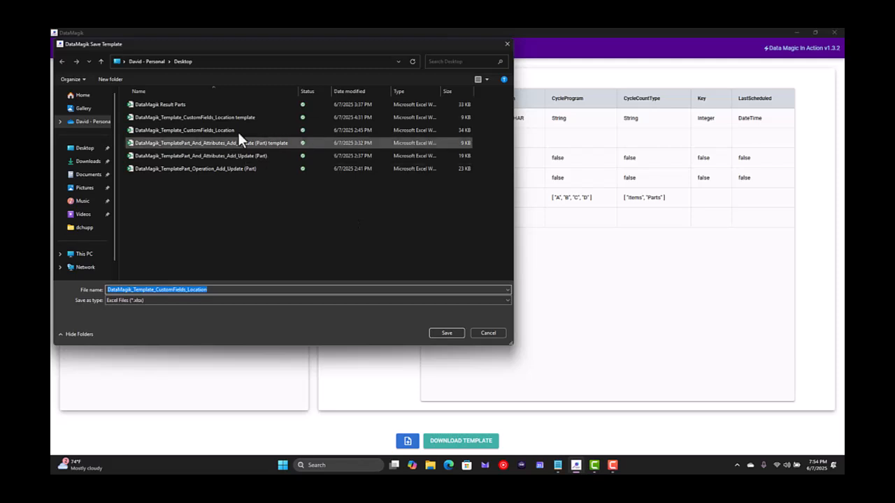
{"action": "left_click", "coordinate": [250, 117]}
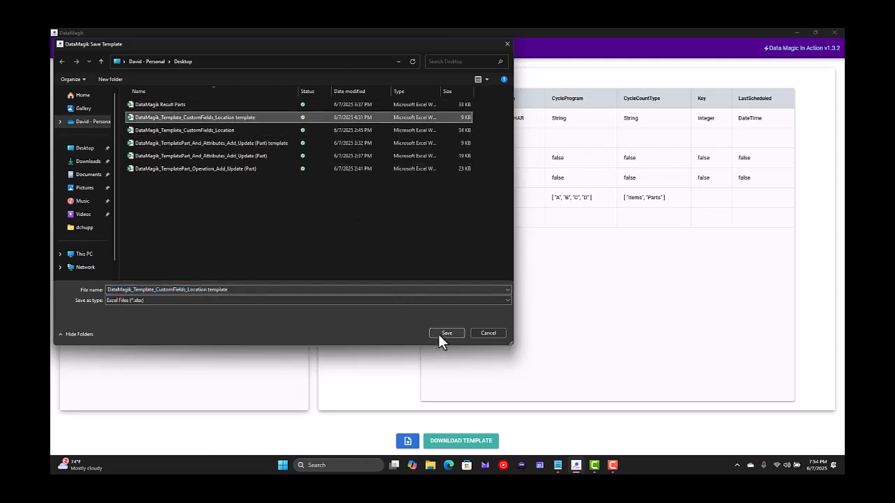
{"action": "left_click", "coordinate": [436, 334]}
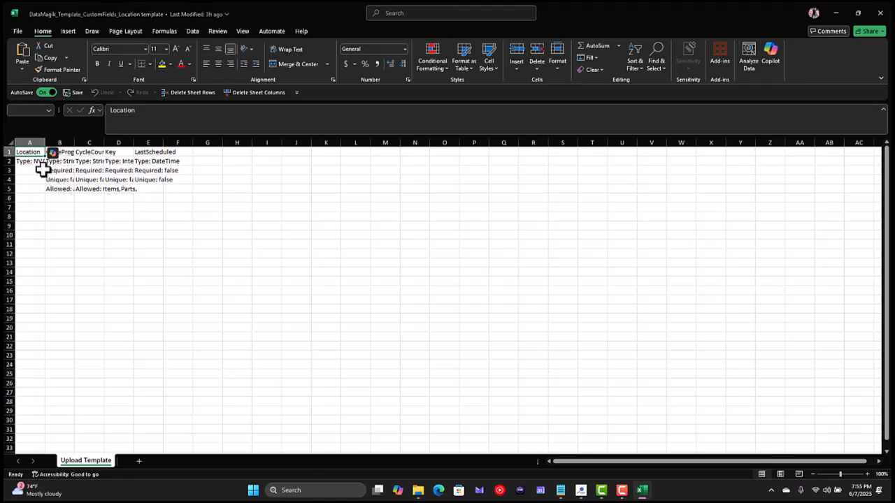
Switch to the Location template workbook in Excel and autofit the width of all its columns
{"action": "scroll", "coordinate": [44, 172], "scroll_direction": "up", "scroll_amount": 11}
{"action": "left_click", "coordinate": [28, 149]}
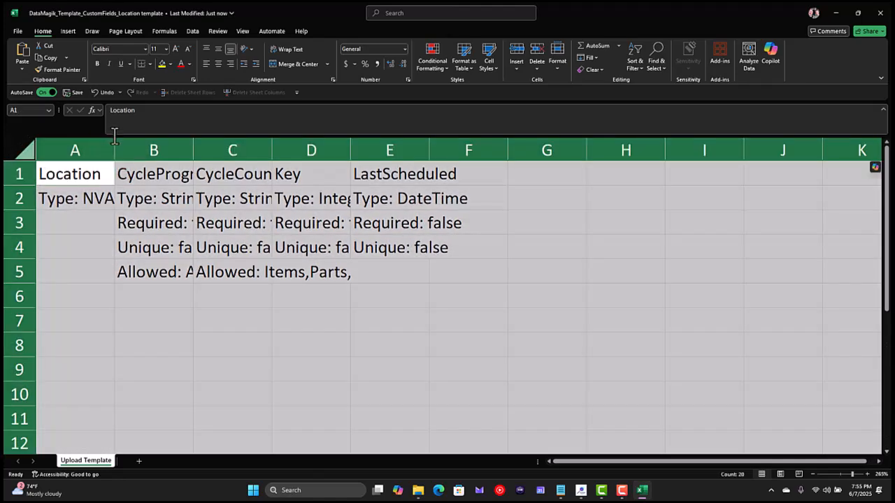
{"action": "double_click", "coordinate": [114, 149]}
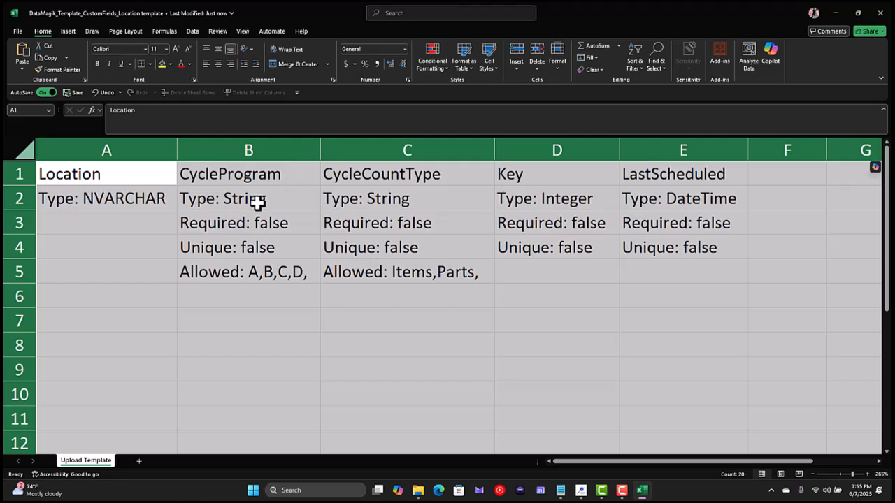
Examine the type, required, unique and allowed value rows under the Location template's column headers, and close the workbook
{"action": "left_click_drag", "start_coordinate": [258, 202], "coordinate": [250, 276]}
{"action": "left_click_drag", "start_coordinate": [410, 200], "coordinate": [393, 272]}
{"action": "left_click", "coordinate": [415, 196]}
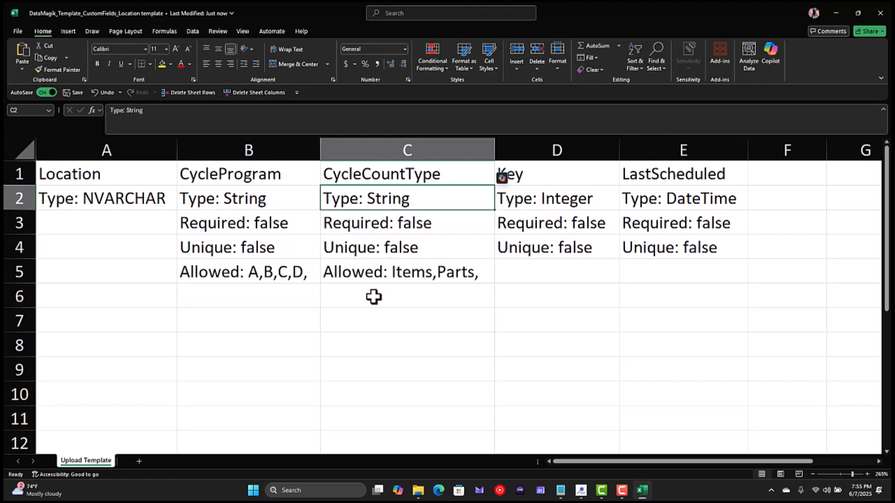
{"action": "left_click", "coordinate": [383, 272]}
{"action": "left_click", "coordinate": [377, 203]}
{"action": "left_click", "coordinate": [378, 223]}
{"action": "left_click", "coordinate": [376, 245]}
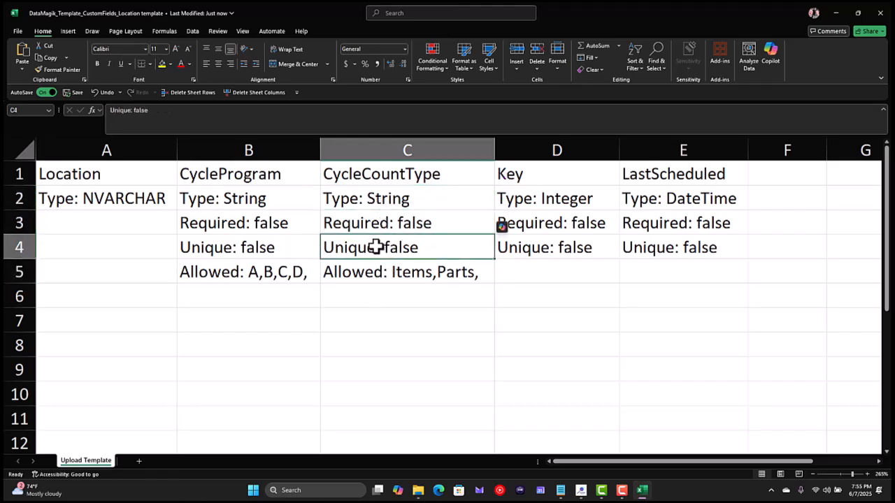
{"action": "left_click", "coordinate": [367, 272]}
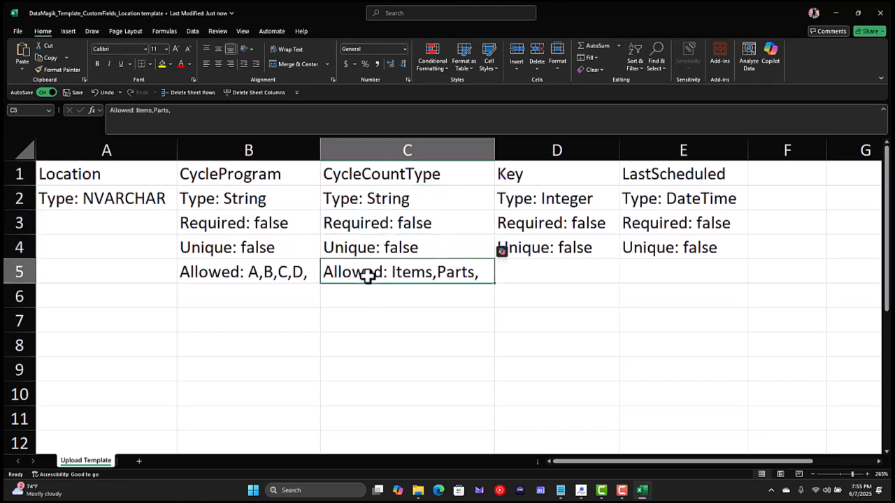
{"action": "left_click", "coordinate": [226, 299]}
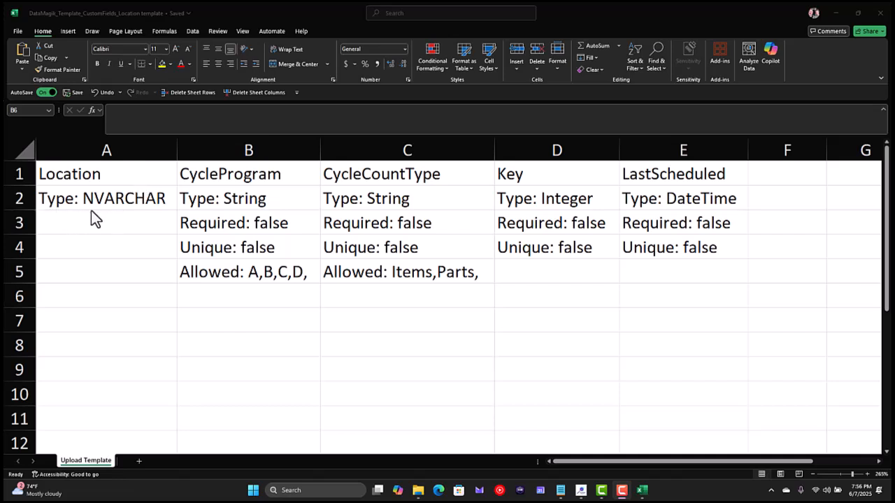
{"action": "left_click", "coordinate": [51, 203]}
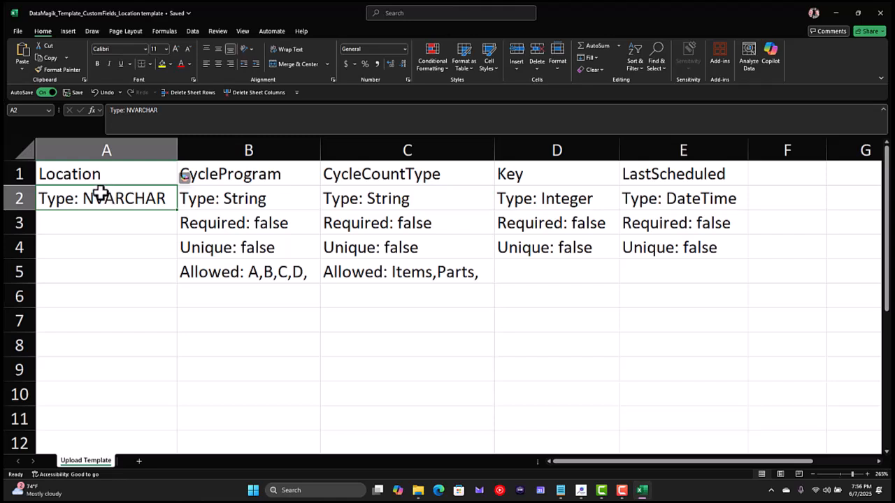
{"action": "left_click", "coordinate": [879, 13]}
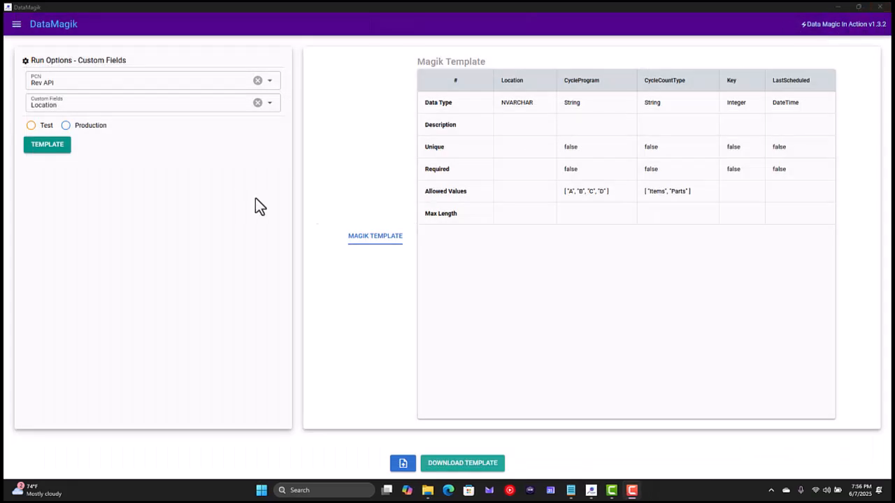
In DataMagik, load DataMagik_Template_CustomFields_Location as the upload file and send its location records to the Test environment
{"action": "left_click", "coordinate": [403, 463]}
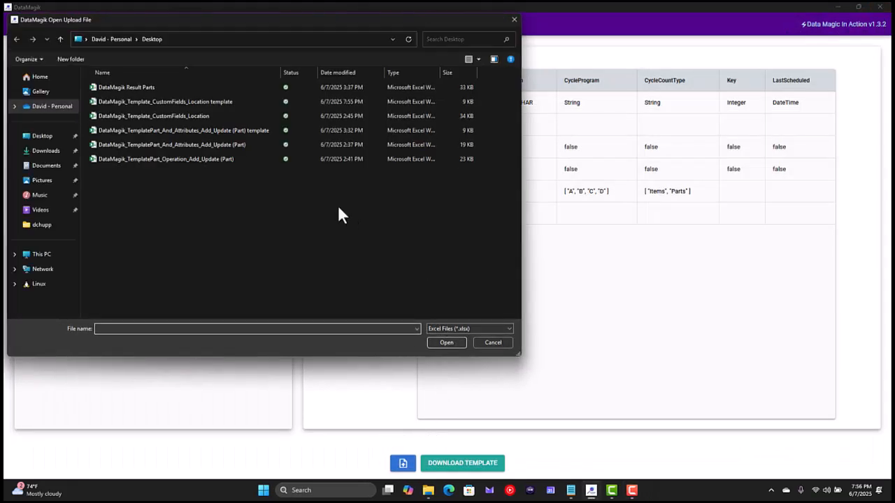
{"action": "double_click", "coordinate": [180, 116]}
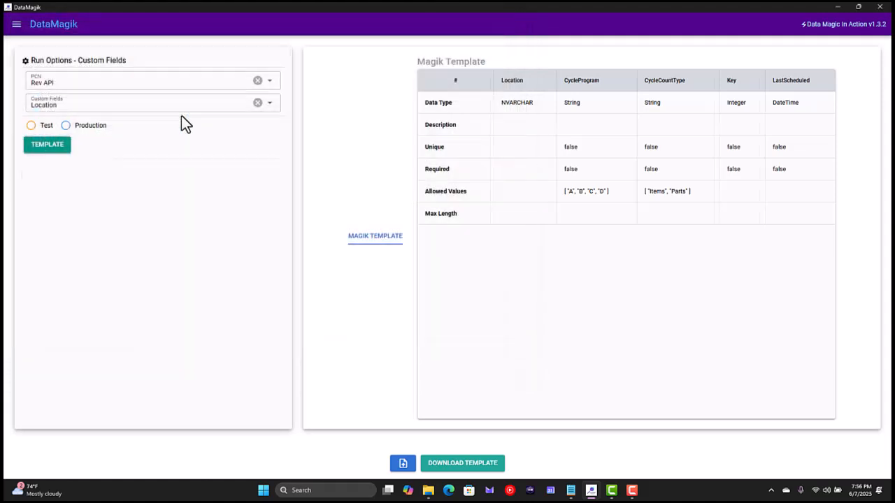
{"action": "left_click", "coordinate": [31, 126]}
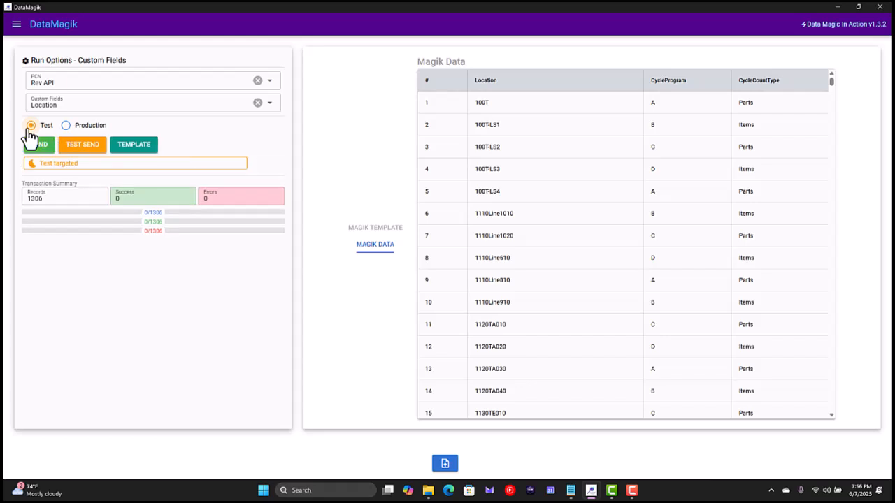
{"action": "left_click", "coordinate": [40, 144]}
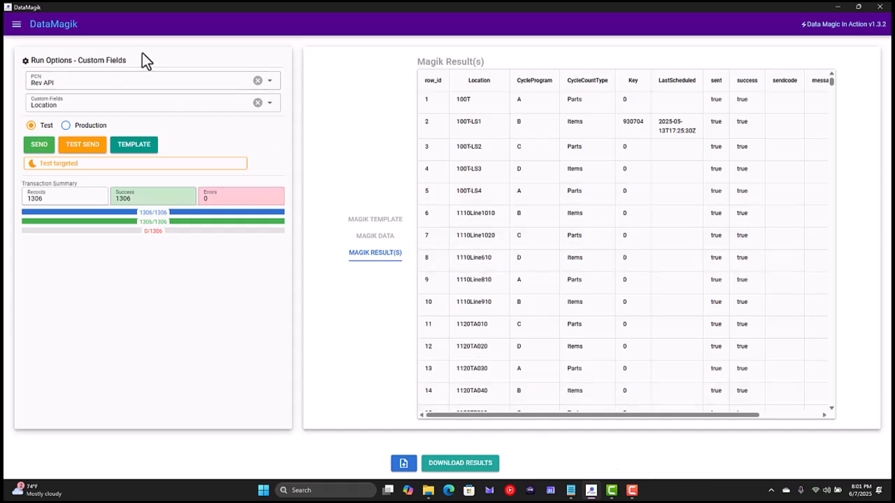
Return to the Data Source APIs page and bring up the list of data options
{"action": "left_click", "coordinate": [16, 24]}
{"action": "left_click", "coordinate": [44, 57]}
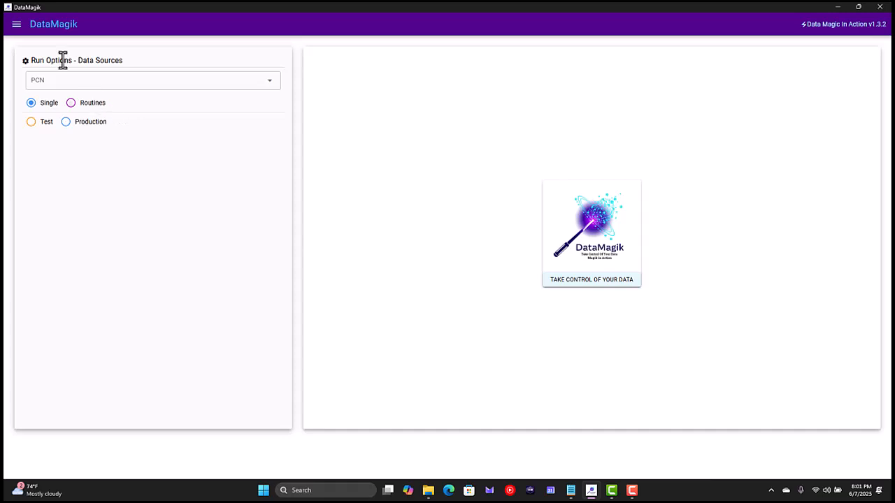
{"action": "left_click", "coordinate": [16, 24]}
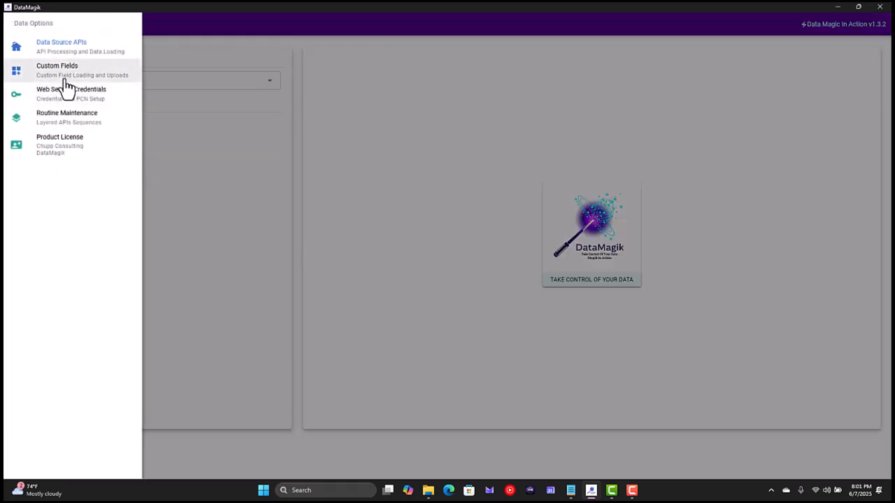